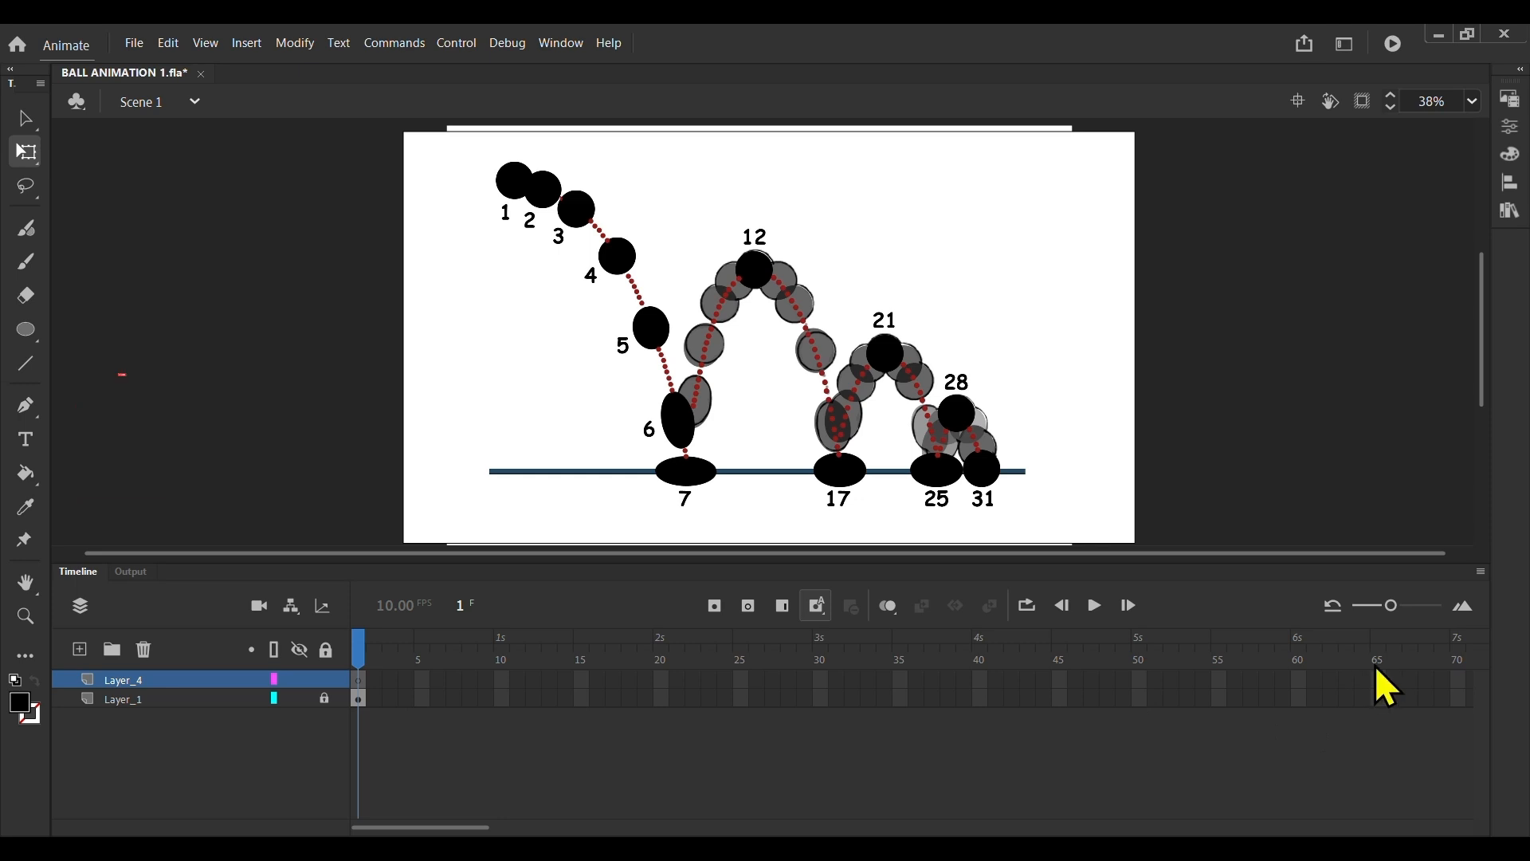
# Extend the numbered bounce guide on Layer_1 to about frame 66 by inserting frames.
pyautogui.moveTo(1381, 700); pyautogui.dragTo(376, 700)
pyautogui.rightClick(390, 700)
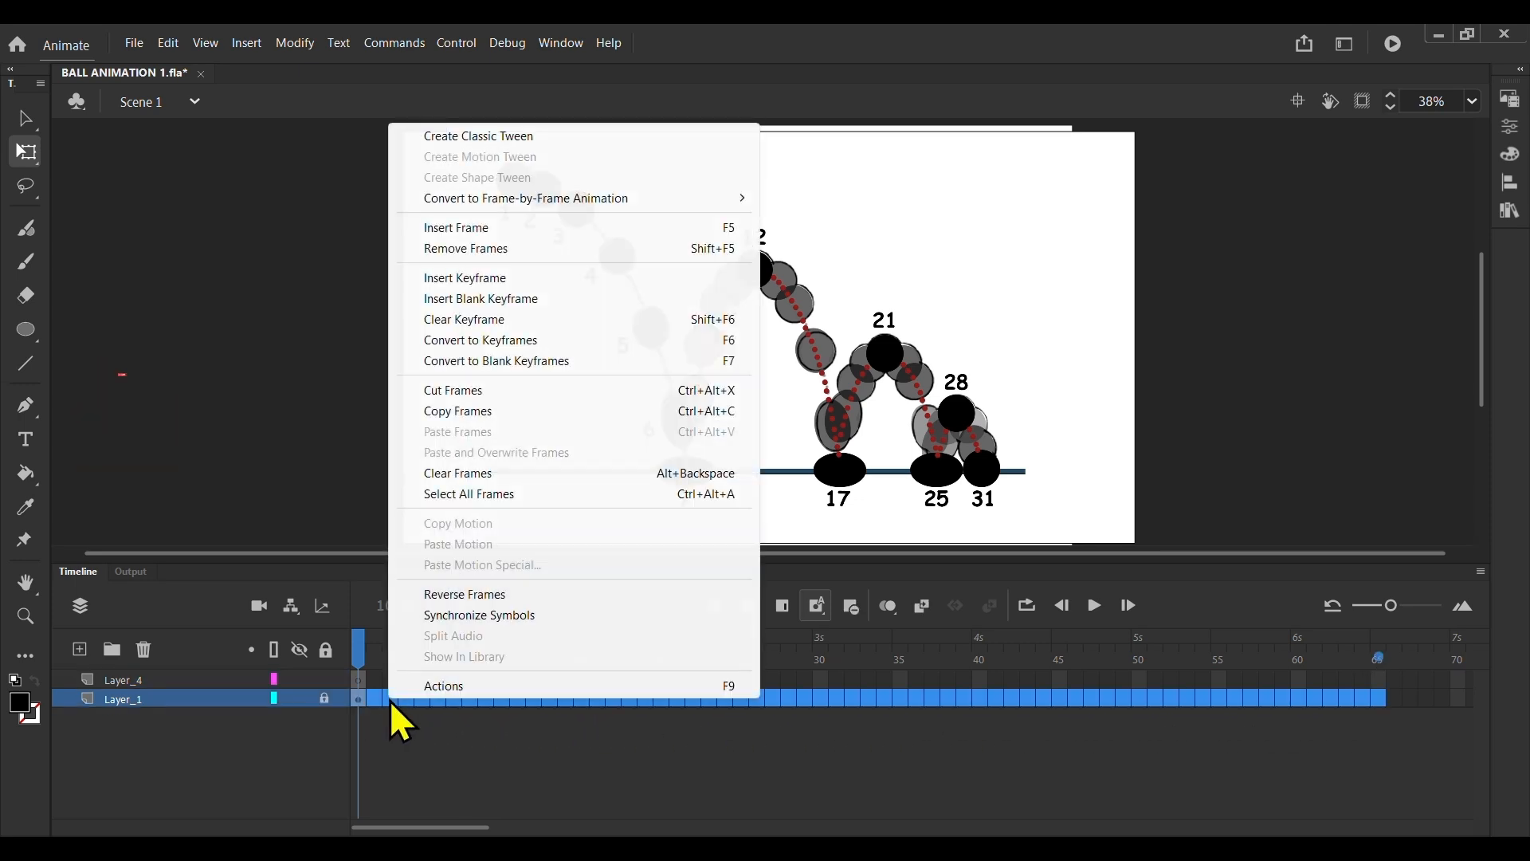
pyautogui.click(490, 231)
pyautogui.click(456, 726)
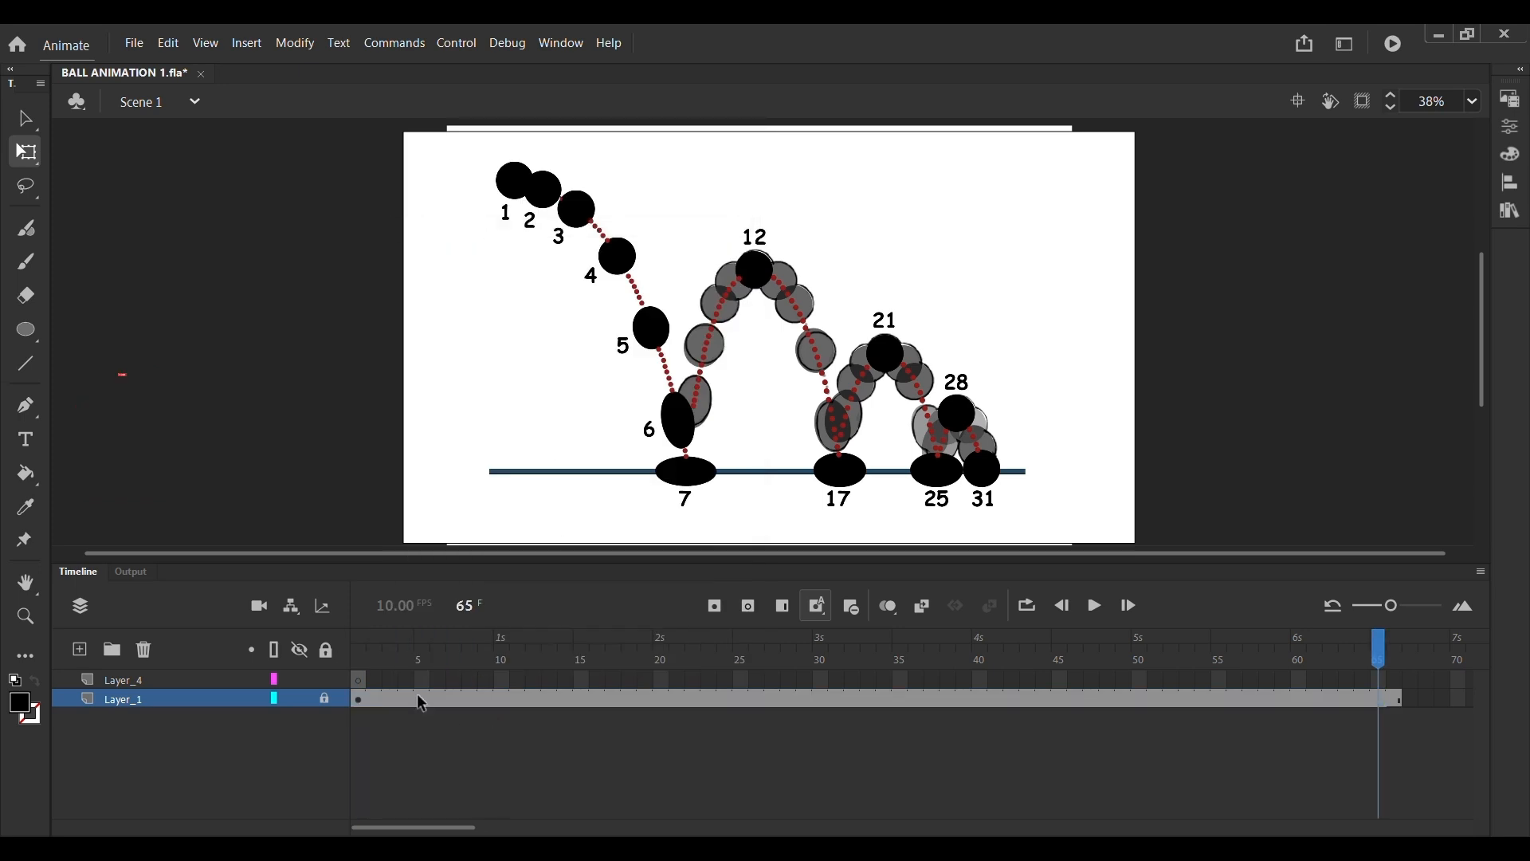
pyautogui.click(420, 699)
# Draw a black ball without stroke in frame 1 of Layer_4, fitted over guide position 1.
pyautogui.click(359, 681)
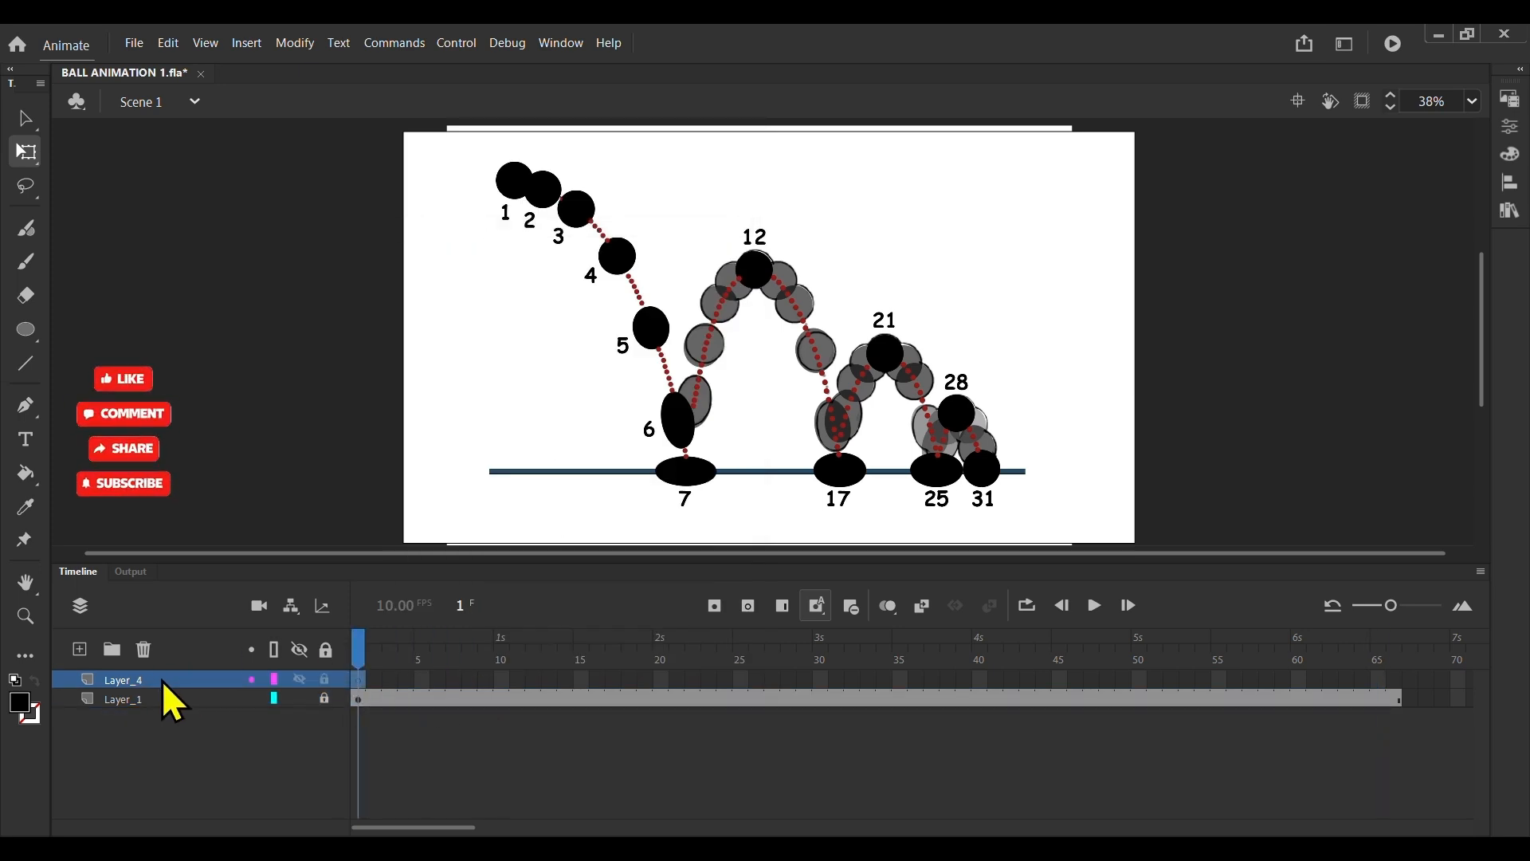
pyautogui.click(27, 330)
pyautogui.click(103, 385)
pyautogui.click(1513, 127)
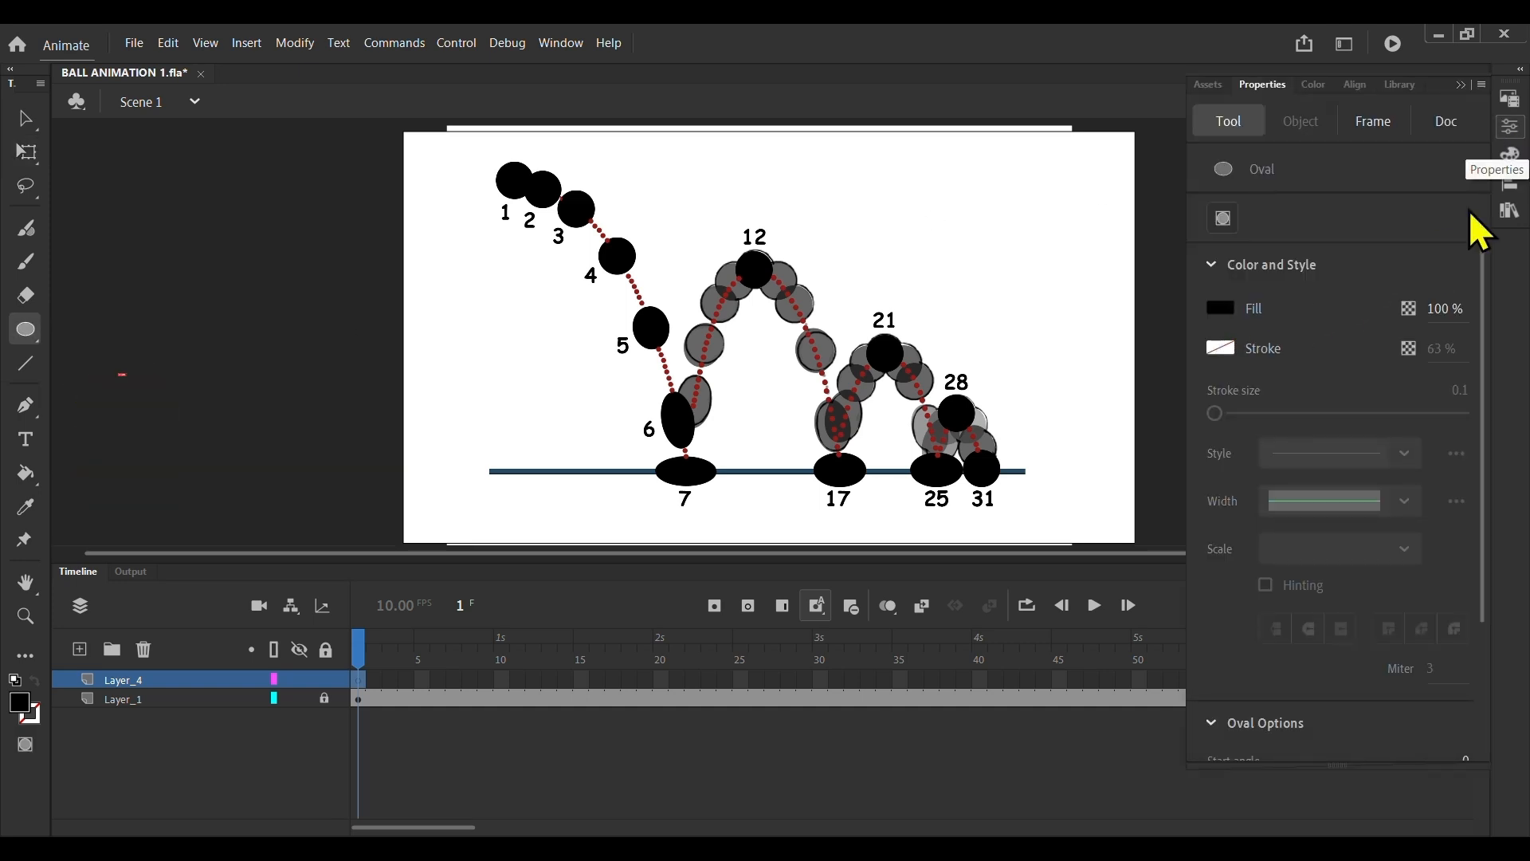
pyautogui.click(1513, 130)
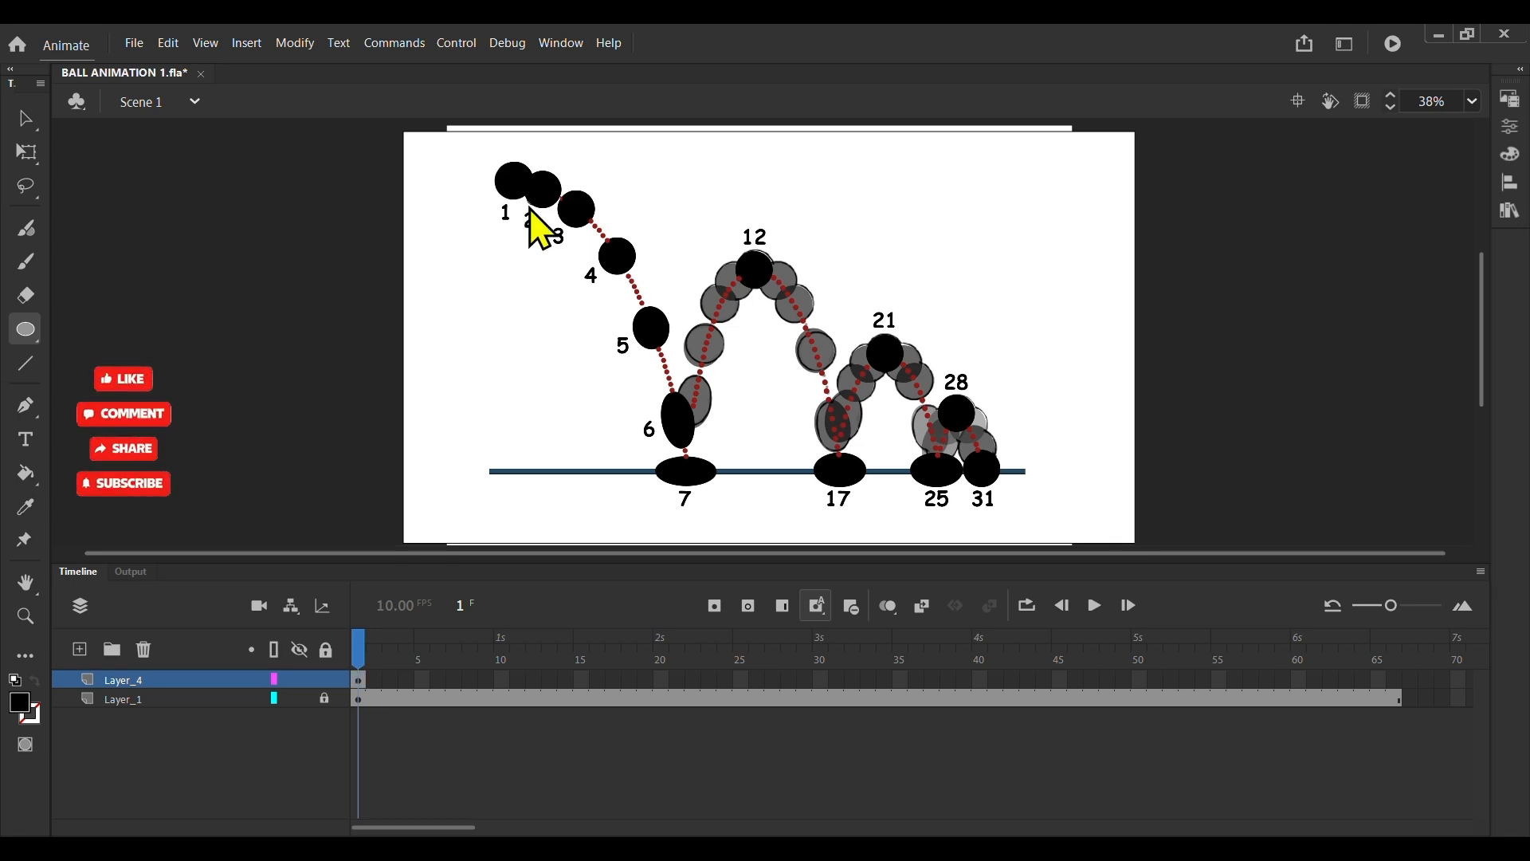
pyautogui.click(27, 152)
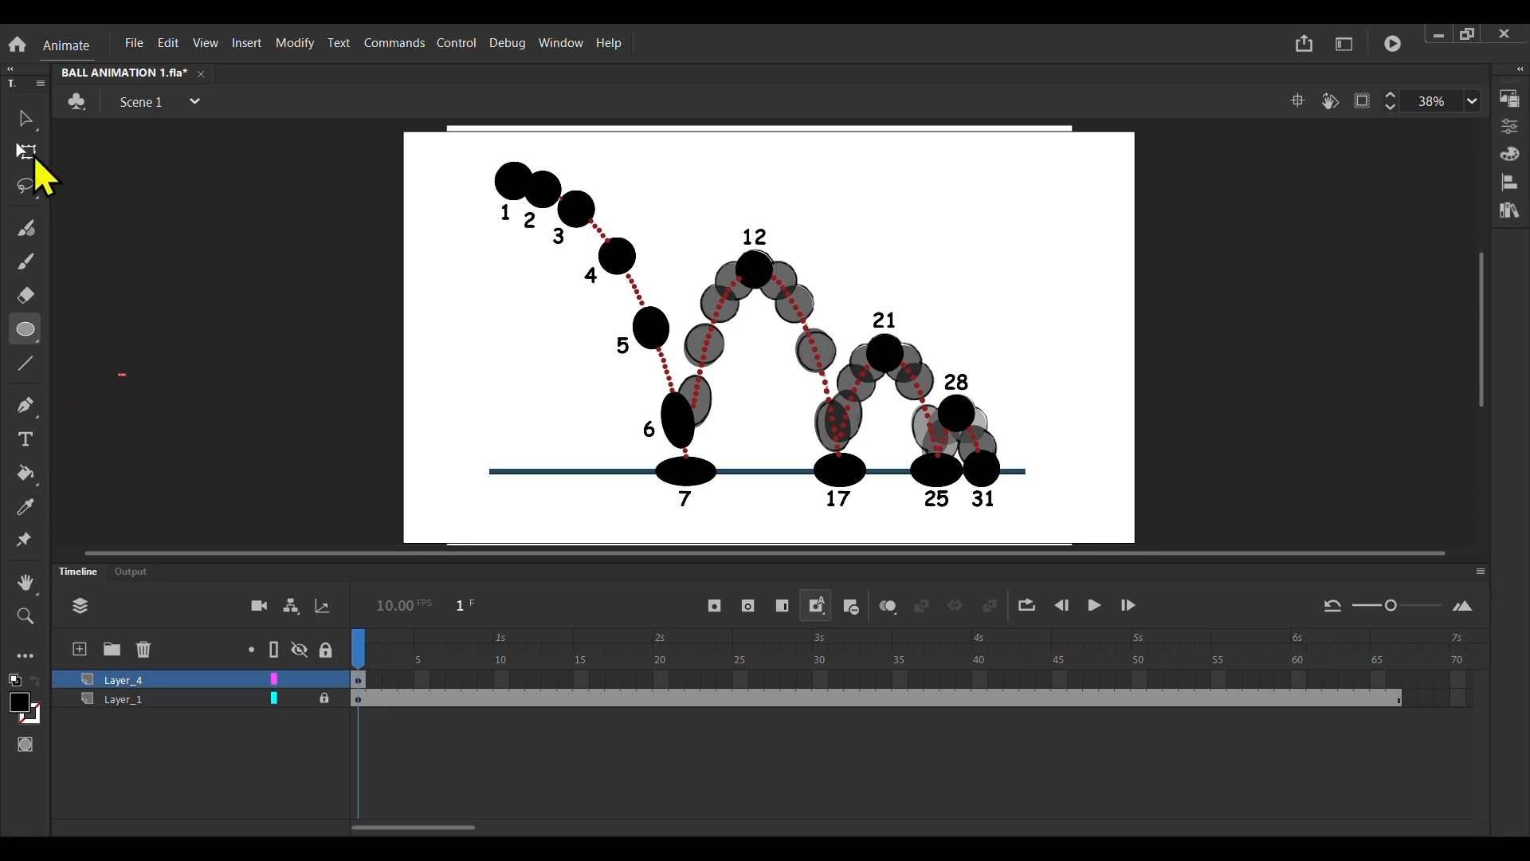
pyautogui.click(519, 196)
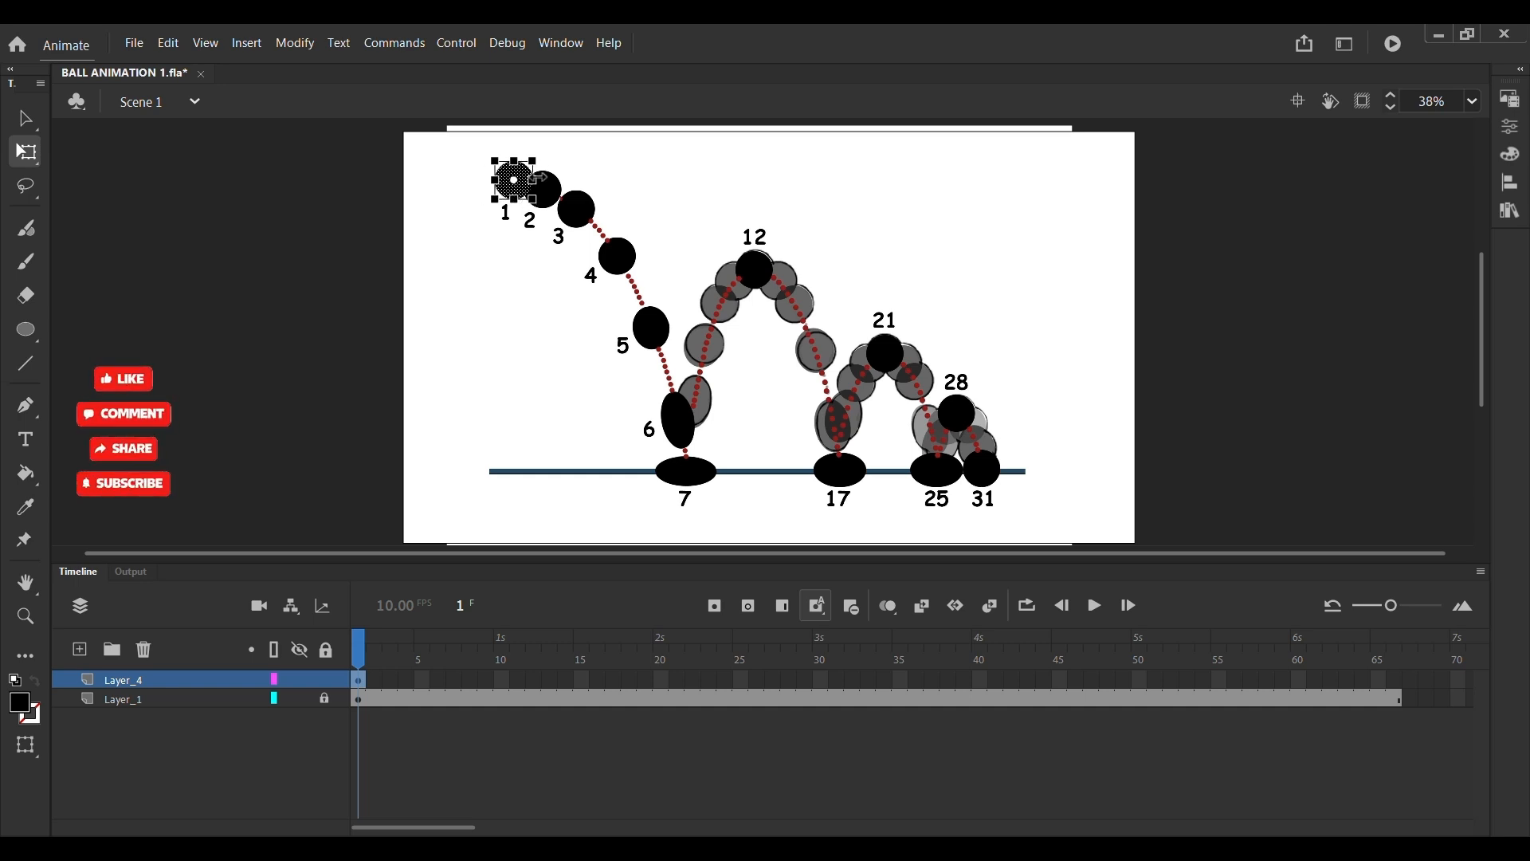
# Add keyframes 2 to 5 on Layer_4, placing the ball over guide positions 2 to 5.
pyautogui.click(371, 680)
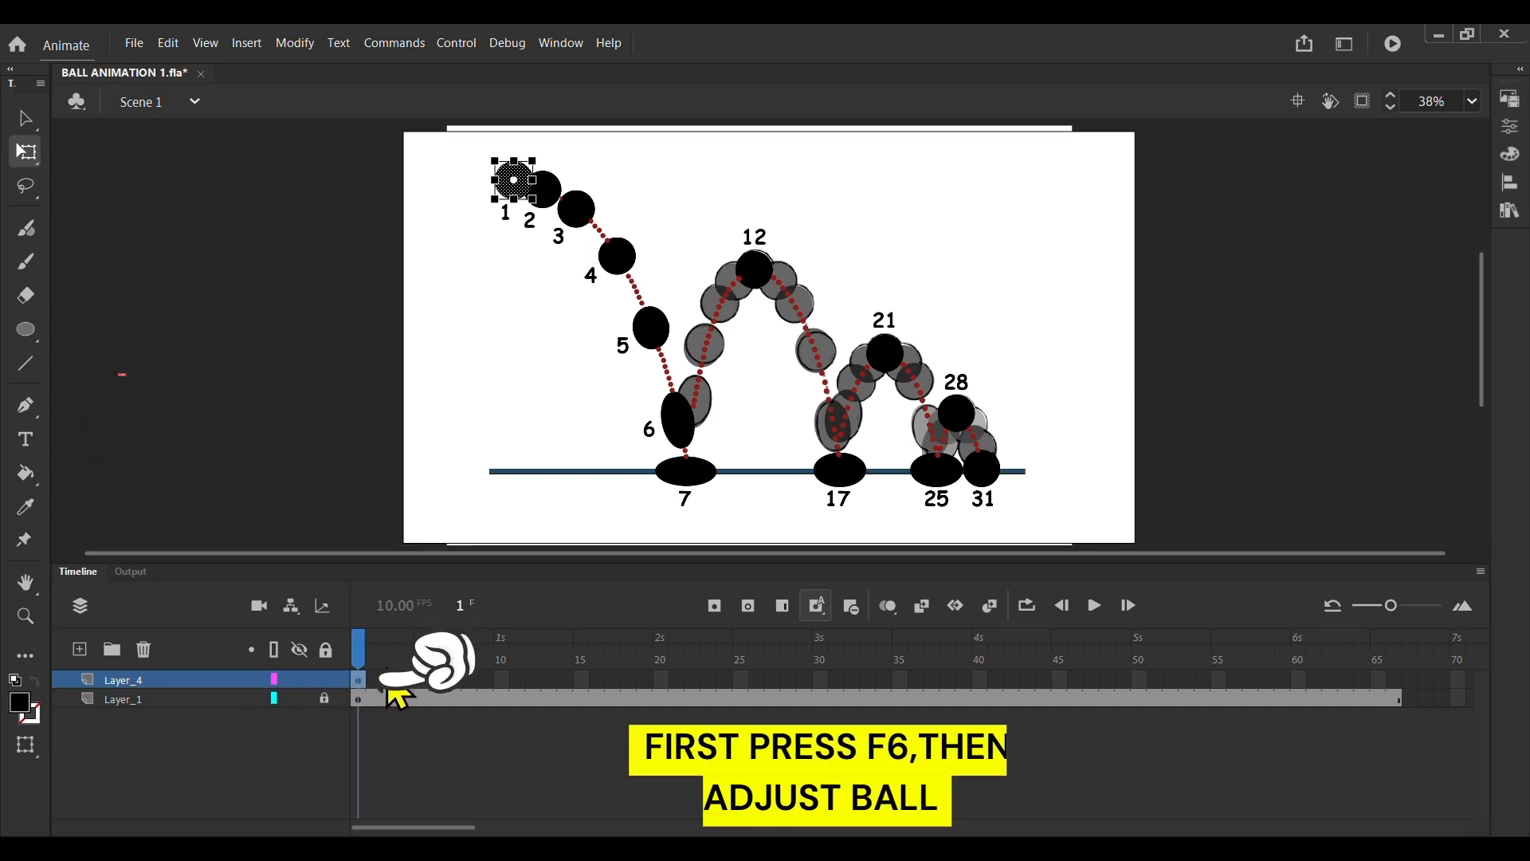
pyautogui.press('F6')
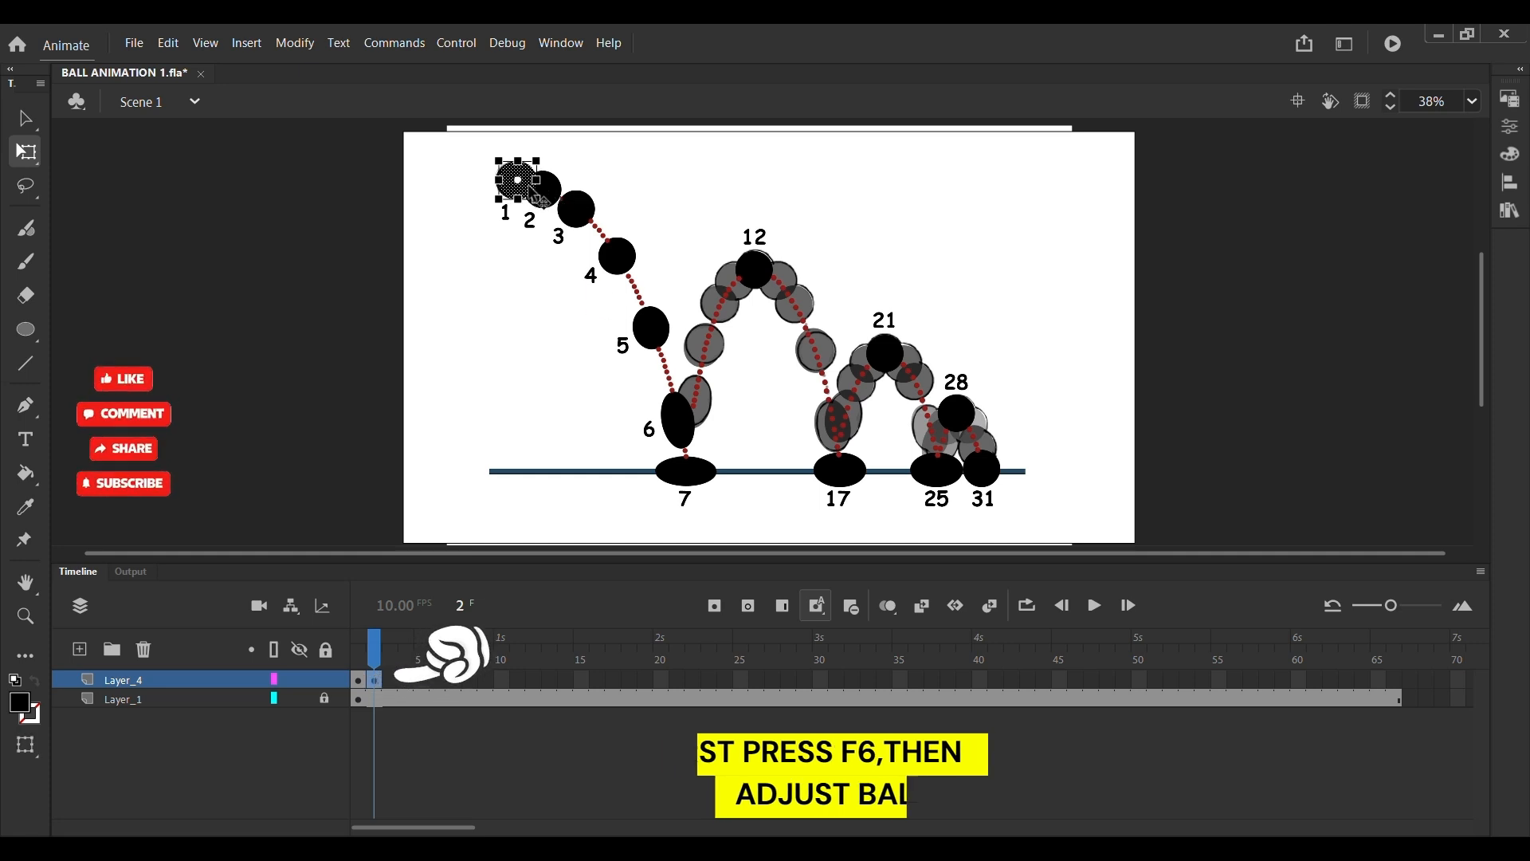
pyautogui.moveTo(514, 186); pyautogui.dragTo(587, 217)
pyautogui.press('F6')
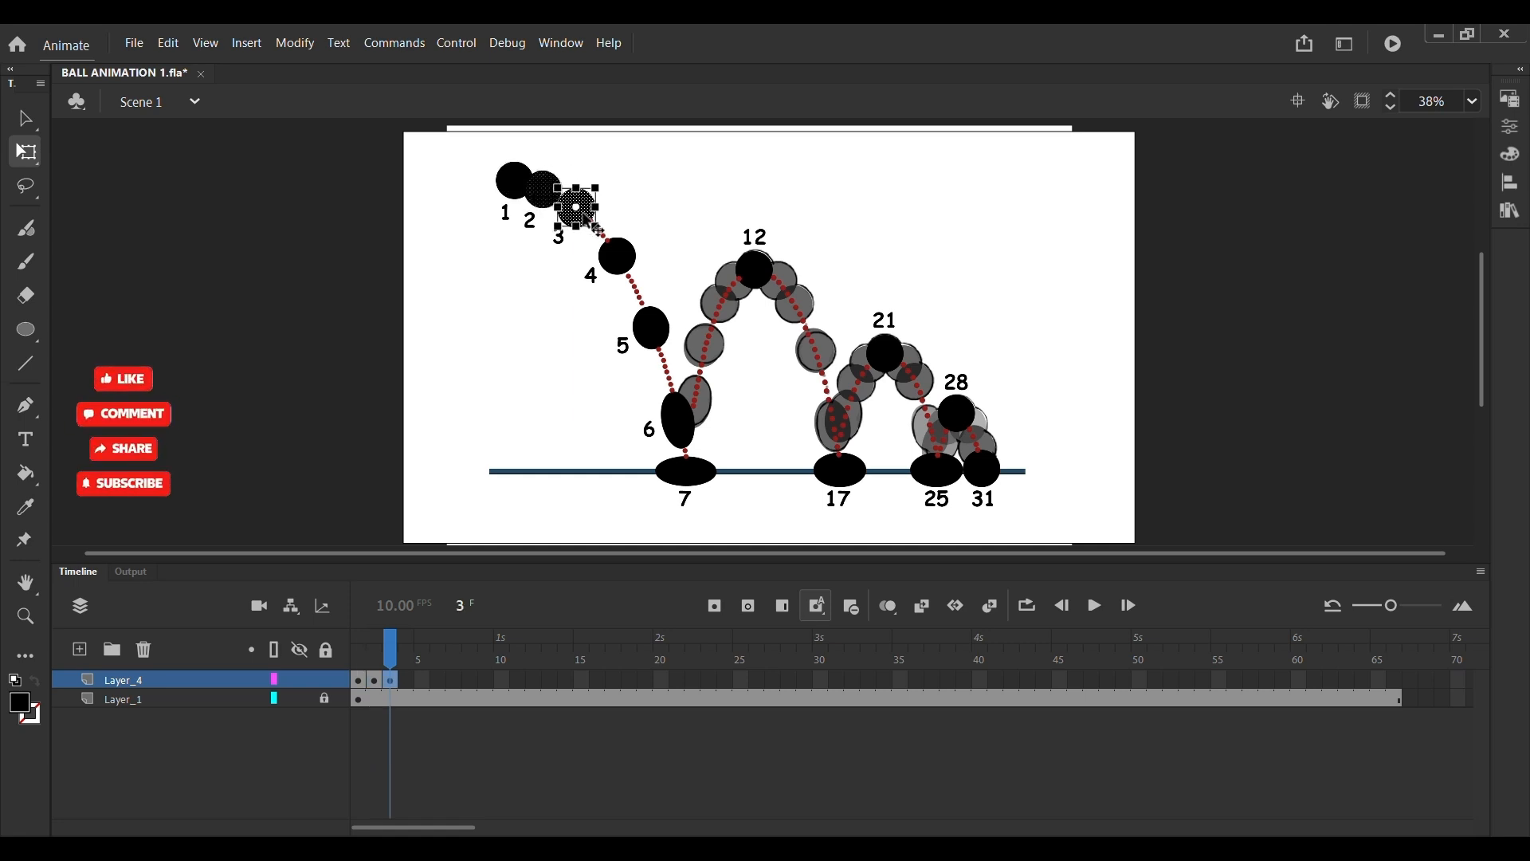
pyautogui.press('F6')
pyautogui.moveTo(586, 215); pyautogui.dragTo(669, 355)
pyautogui.press('F6')
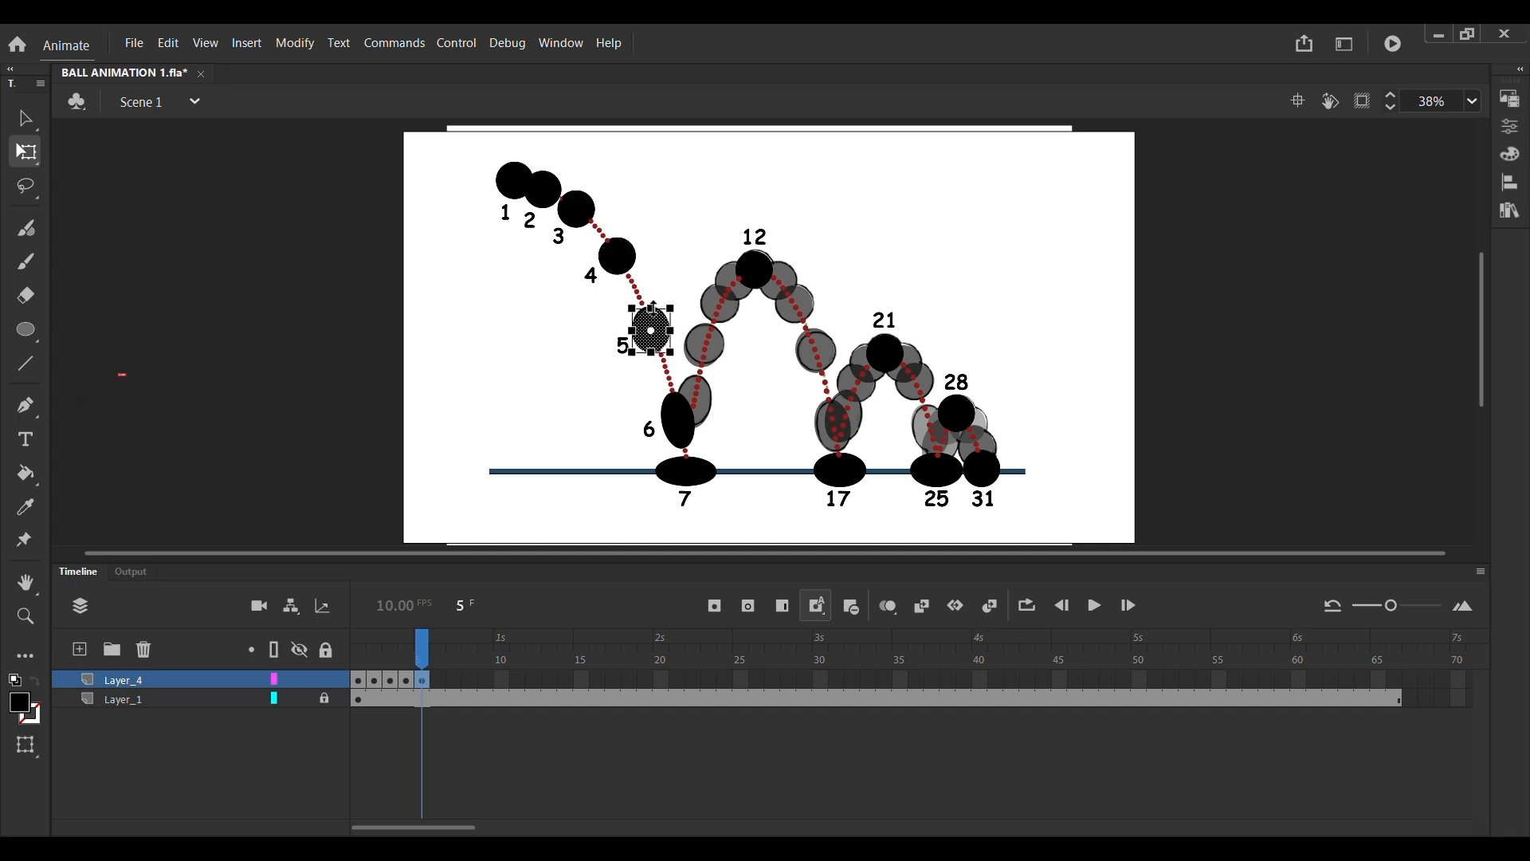
# Add keyframes 6 and 7, stretching and tilting the ball at position 6 and squashing it on the ground at position 7.
pyautogui.press('F6')
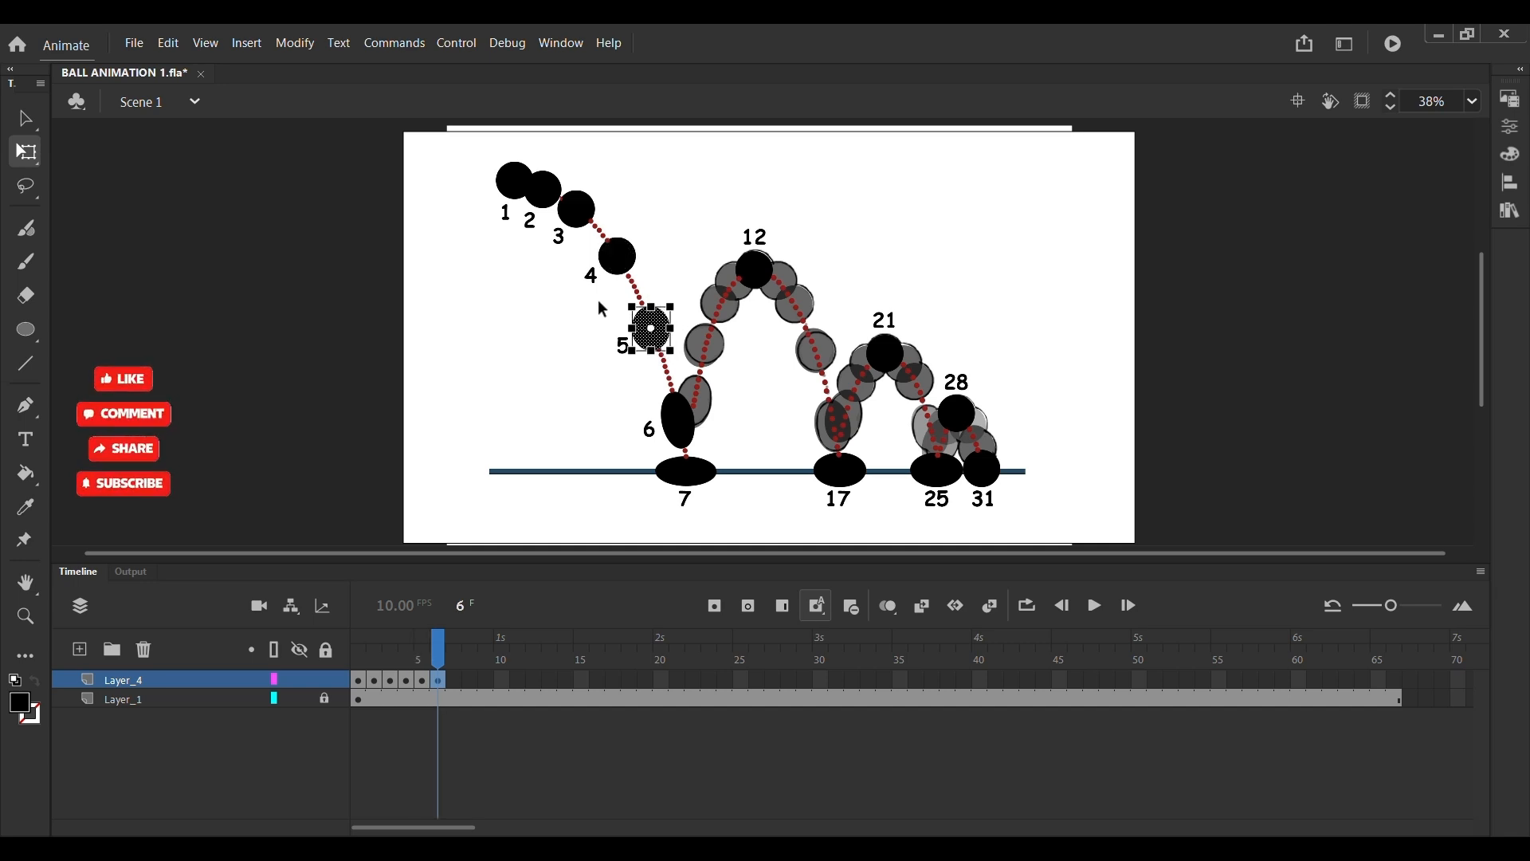
pyautogui.moveTo(658, 341); pyautogui.dragTo(678, 398)
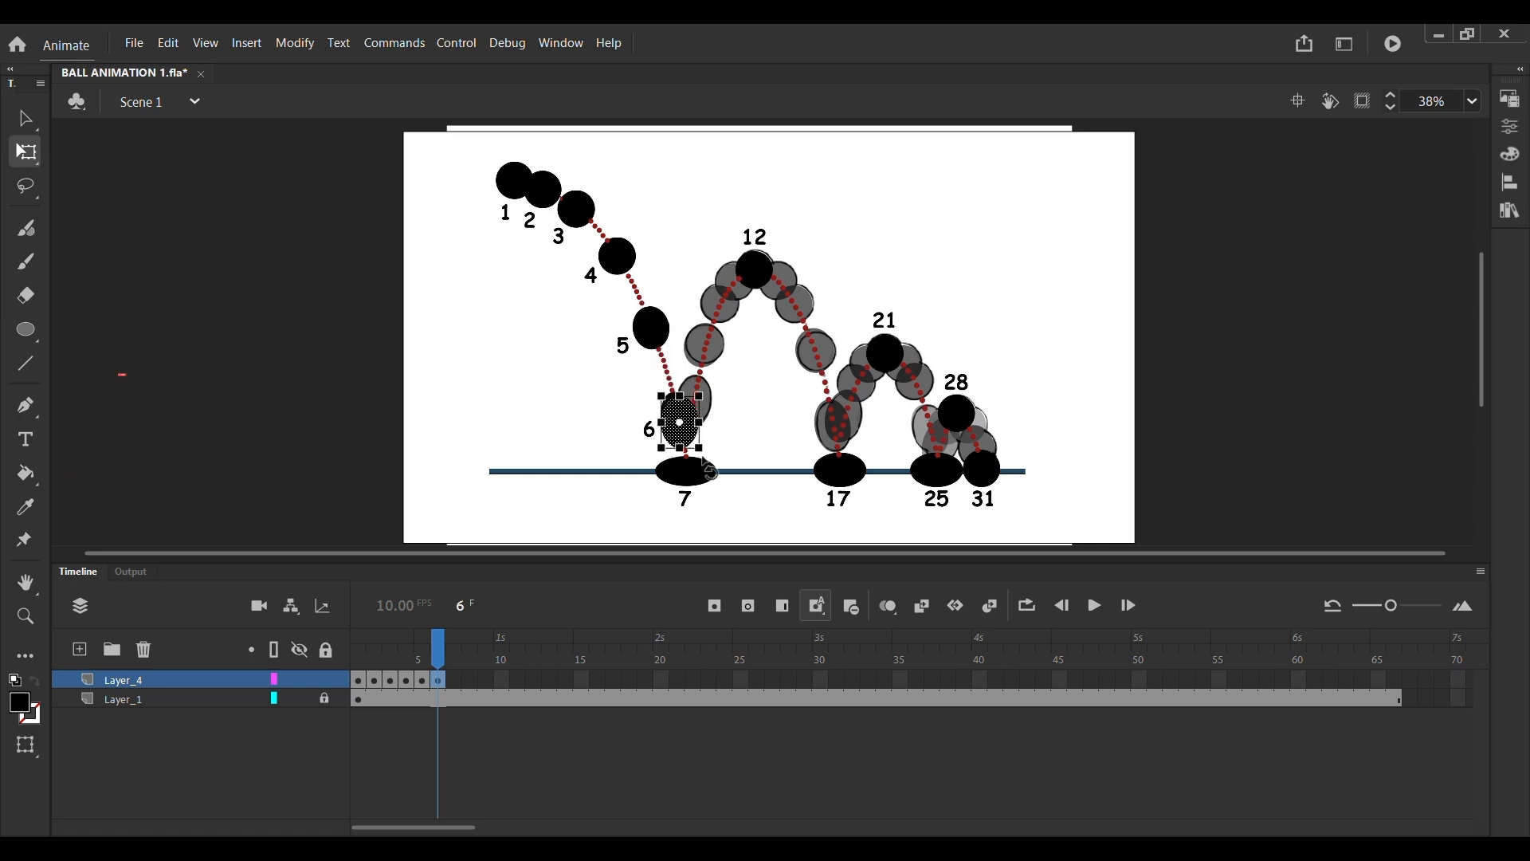
pyautogui.moveTo(708, 455); pyautogui.dragTo(723, 441)
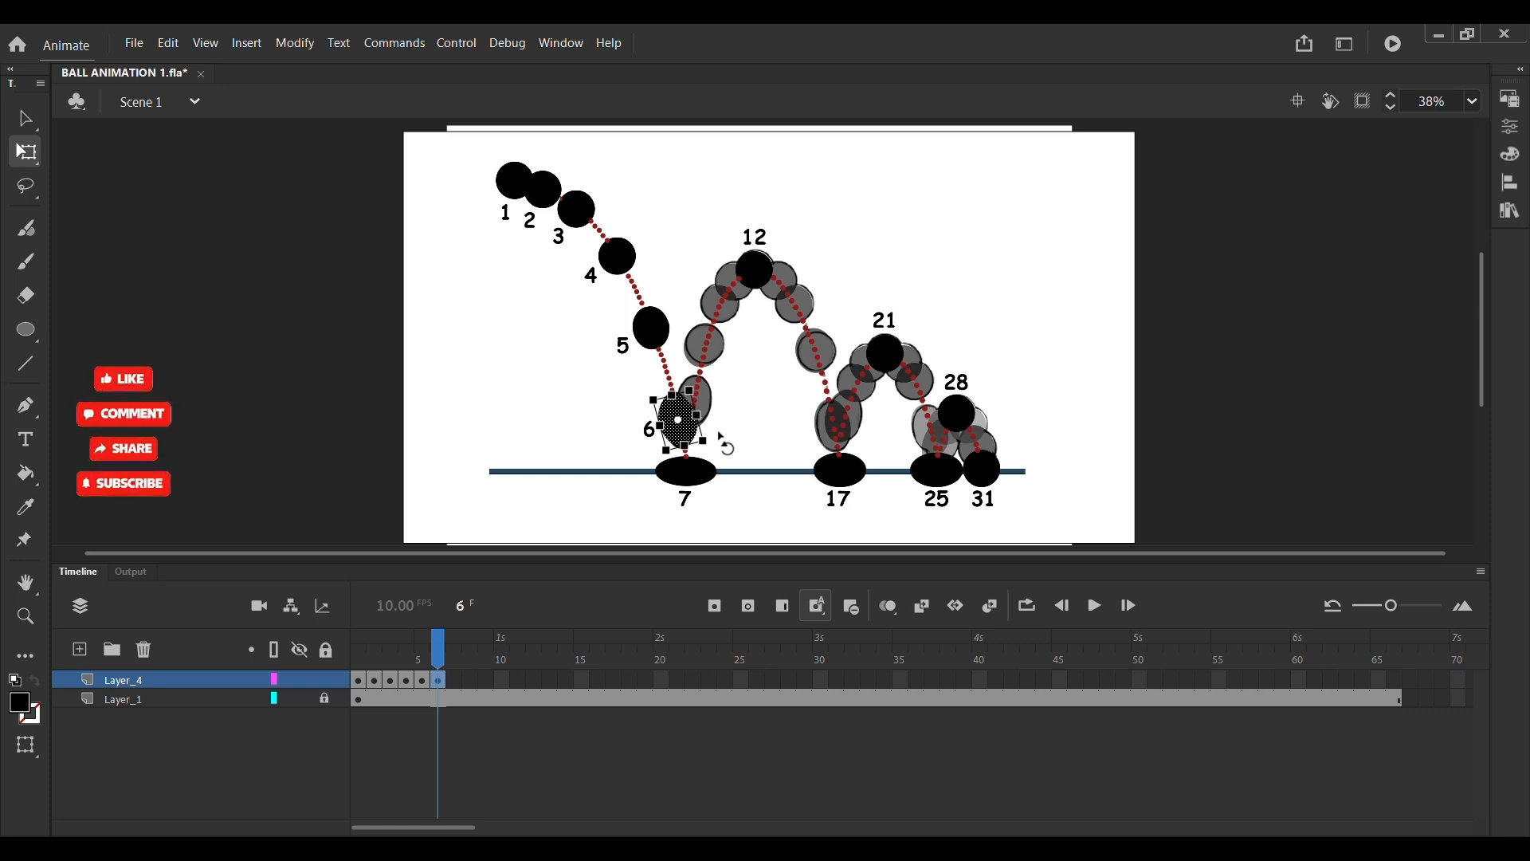
pyautogui.press('F6')
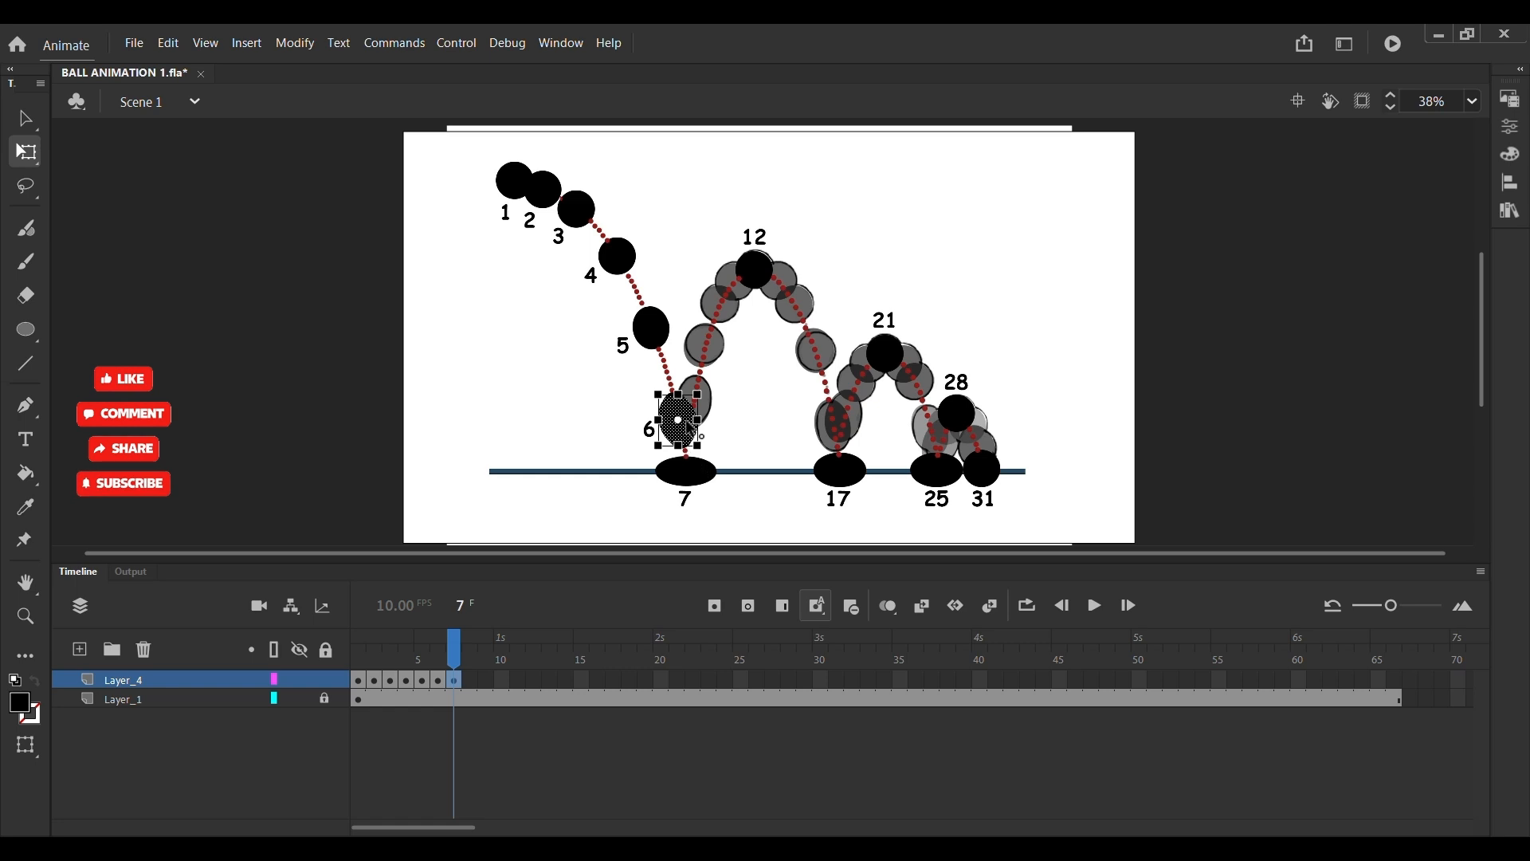
pyautogui.moveTo(689, 431); pyautogui.dragTo(691, 479)
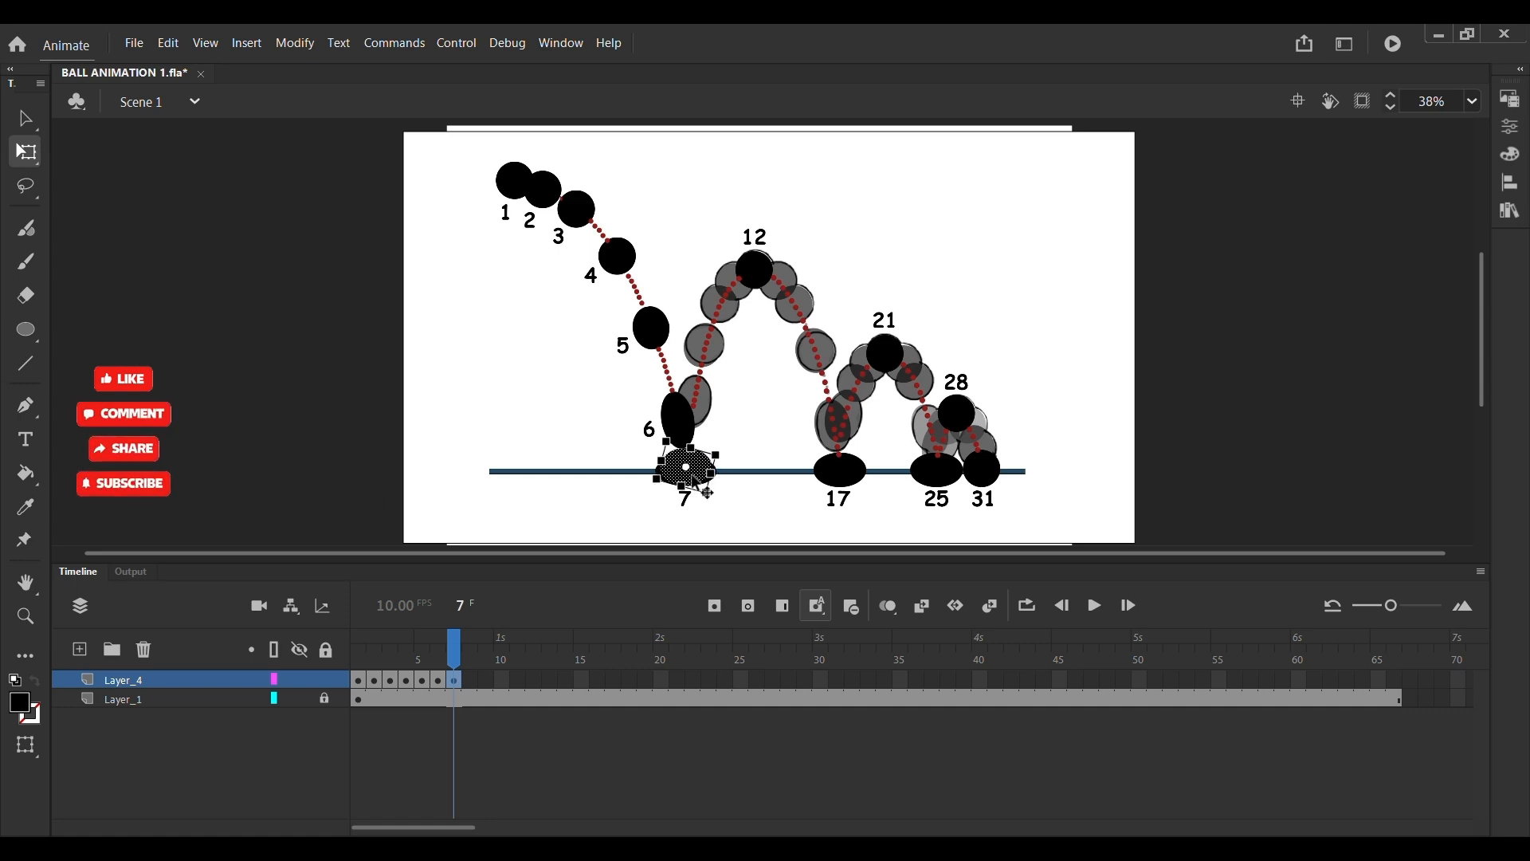
pyautogui.moveTo(718, 512); pyautogui.dragTo(666, 503)
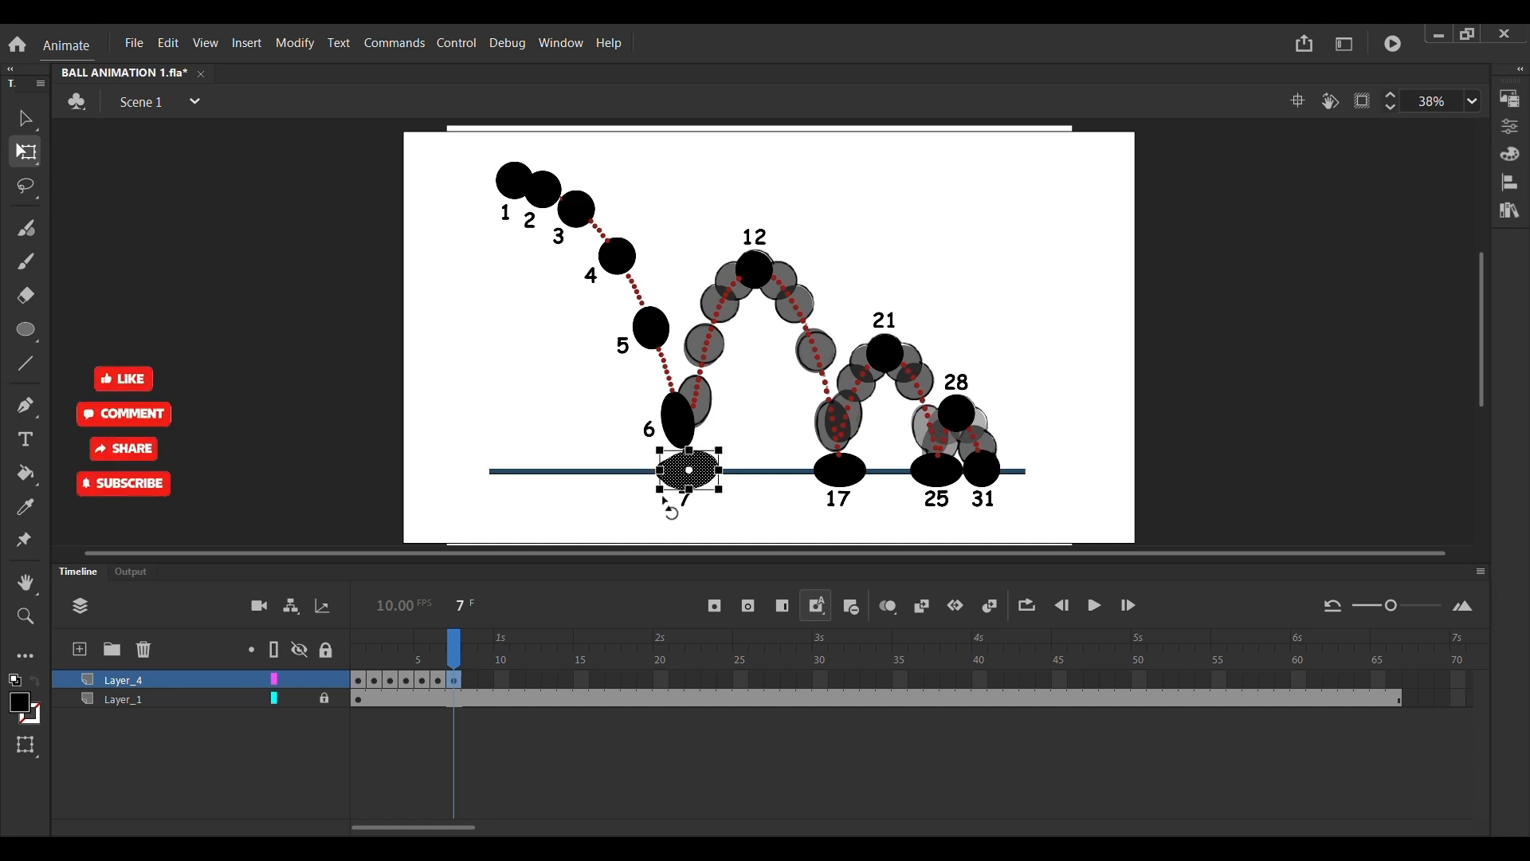
# Add keyframes 8 and 9, reshaping the ball over the first two rising positions of the first bounce.
pyautogui.press('F6')
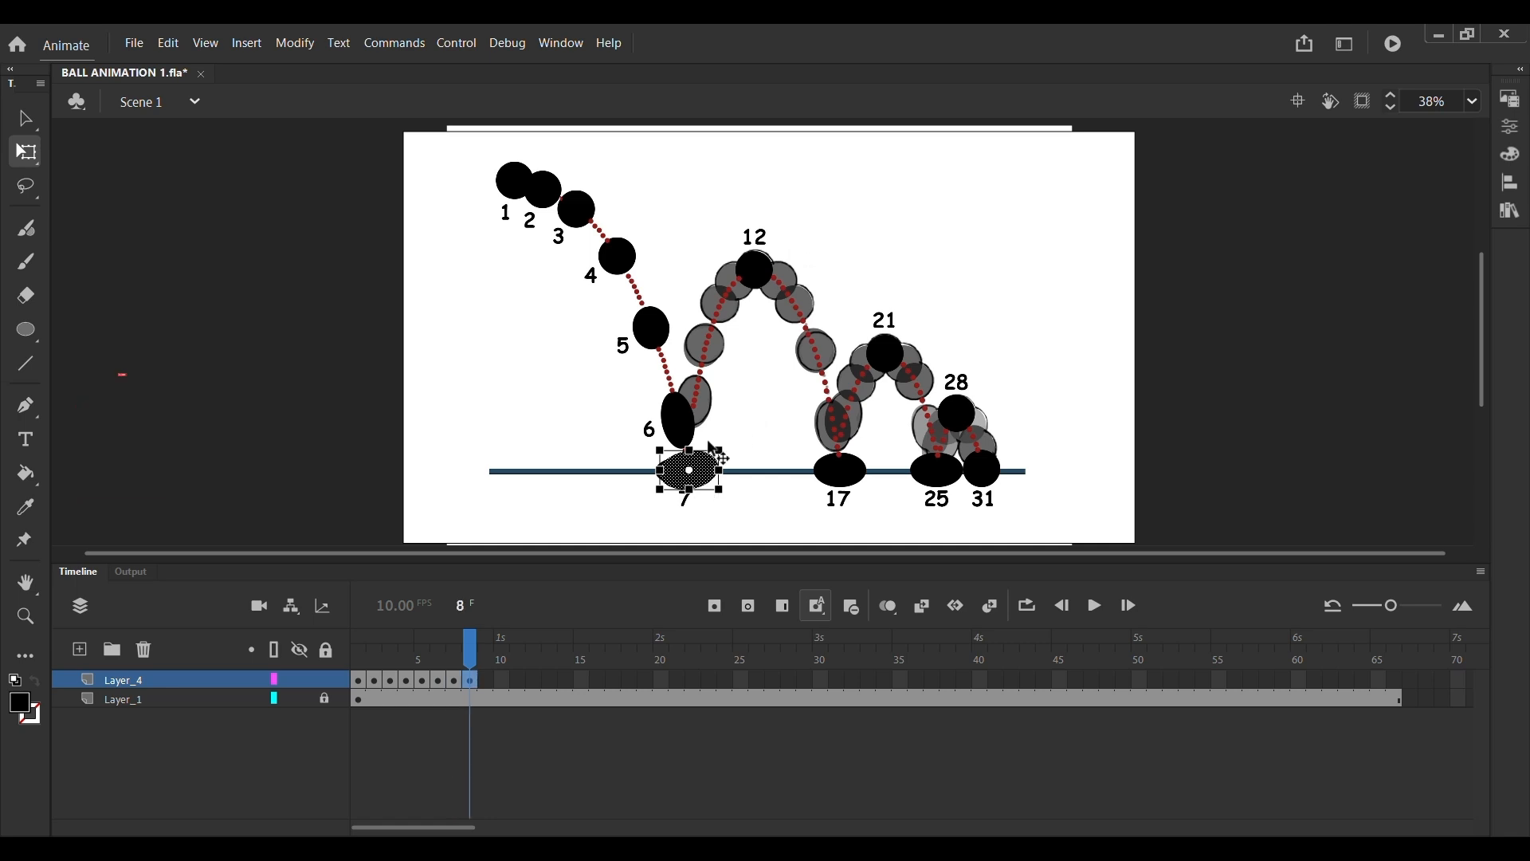
pyautogui.moveTo(709, 483); pyautogui.dragTo(701, 439)
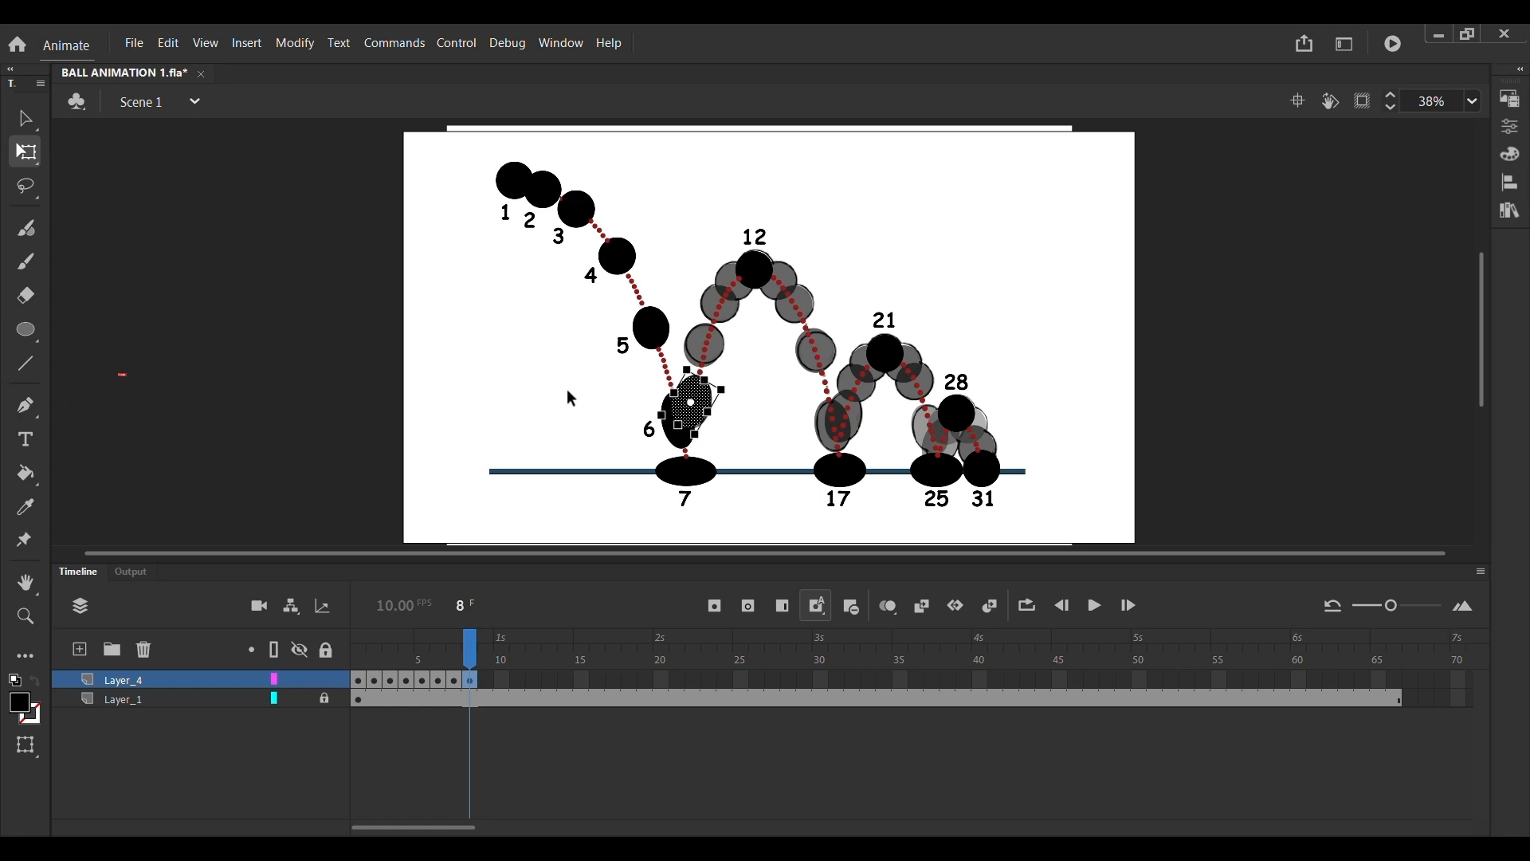
pyautogui.press('F6')
pyautogui.moveTo(691, 403); pyautogui.dragTo(708, 322)
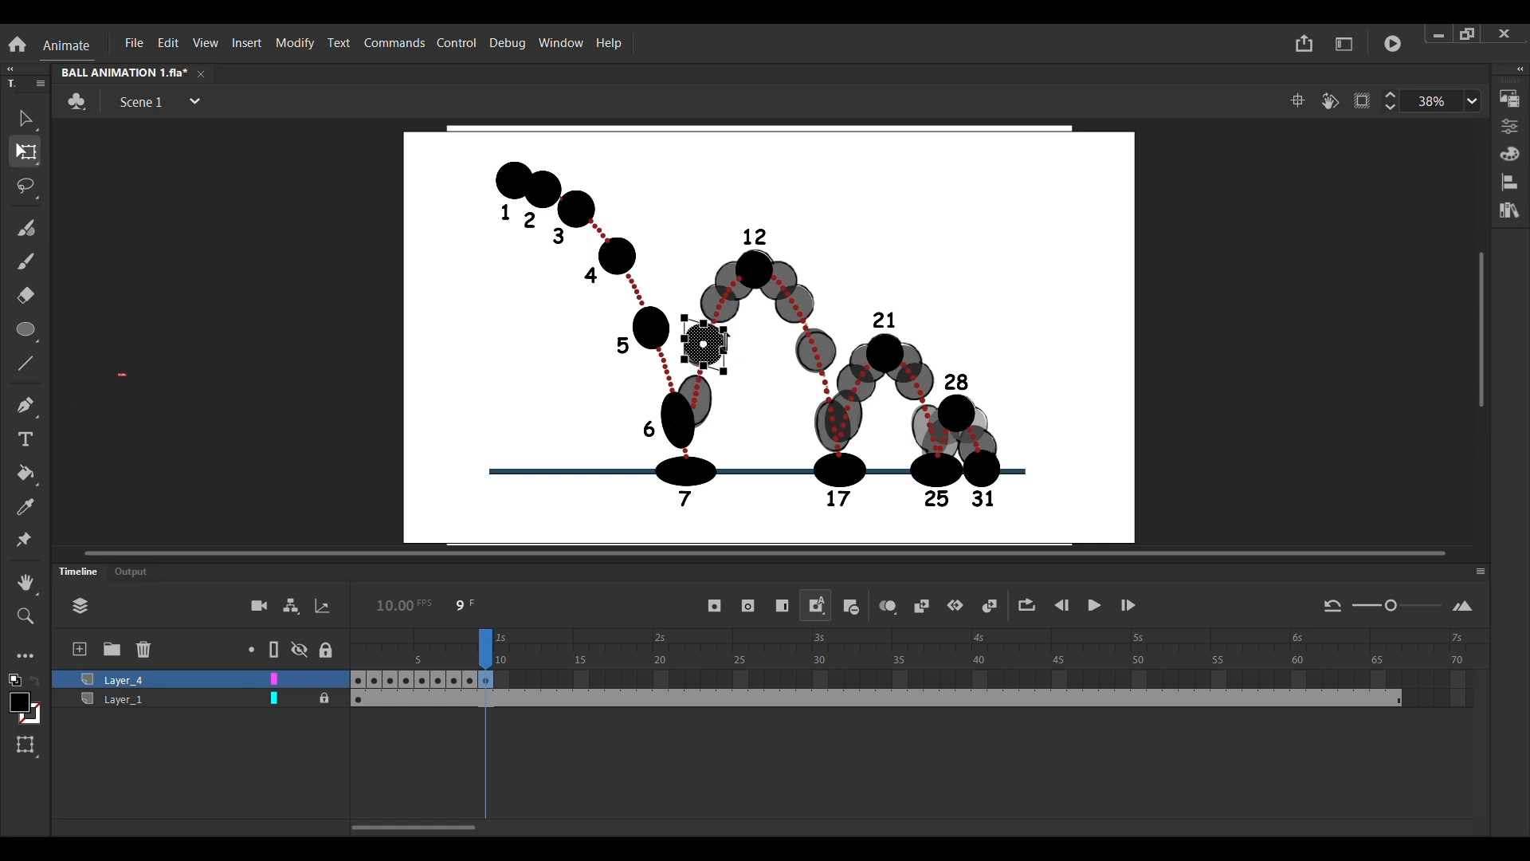
# Add keyframes 10 to 16, carrying the ball over the first bounce's peak and down to the stretched shape above position 17.
pyautogui.press('F6')
pyautogui.moveTo(713, 357); pyautogui.dragTo(830, 395)
pyautogui.press('F6')
pyautogui.press('F6')
pyautogui.press('F6')
pyautogui.press('F6')
pyautogui.press('F6')
pyautogui.press('F6')
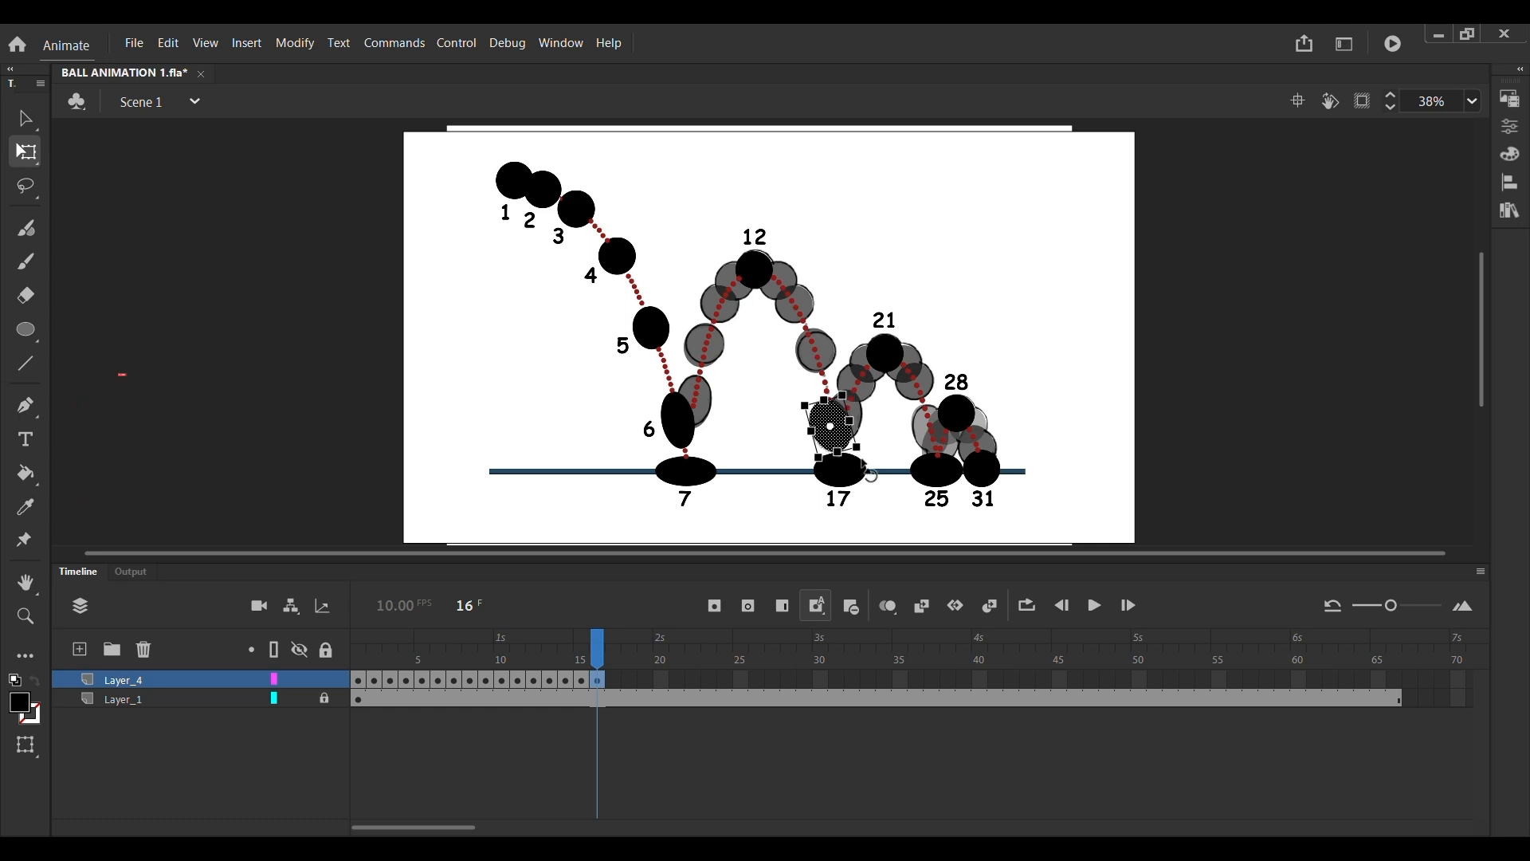
pyautogui.moveTo(868, 474); pyautogui.dragTo(877, 470)
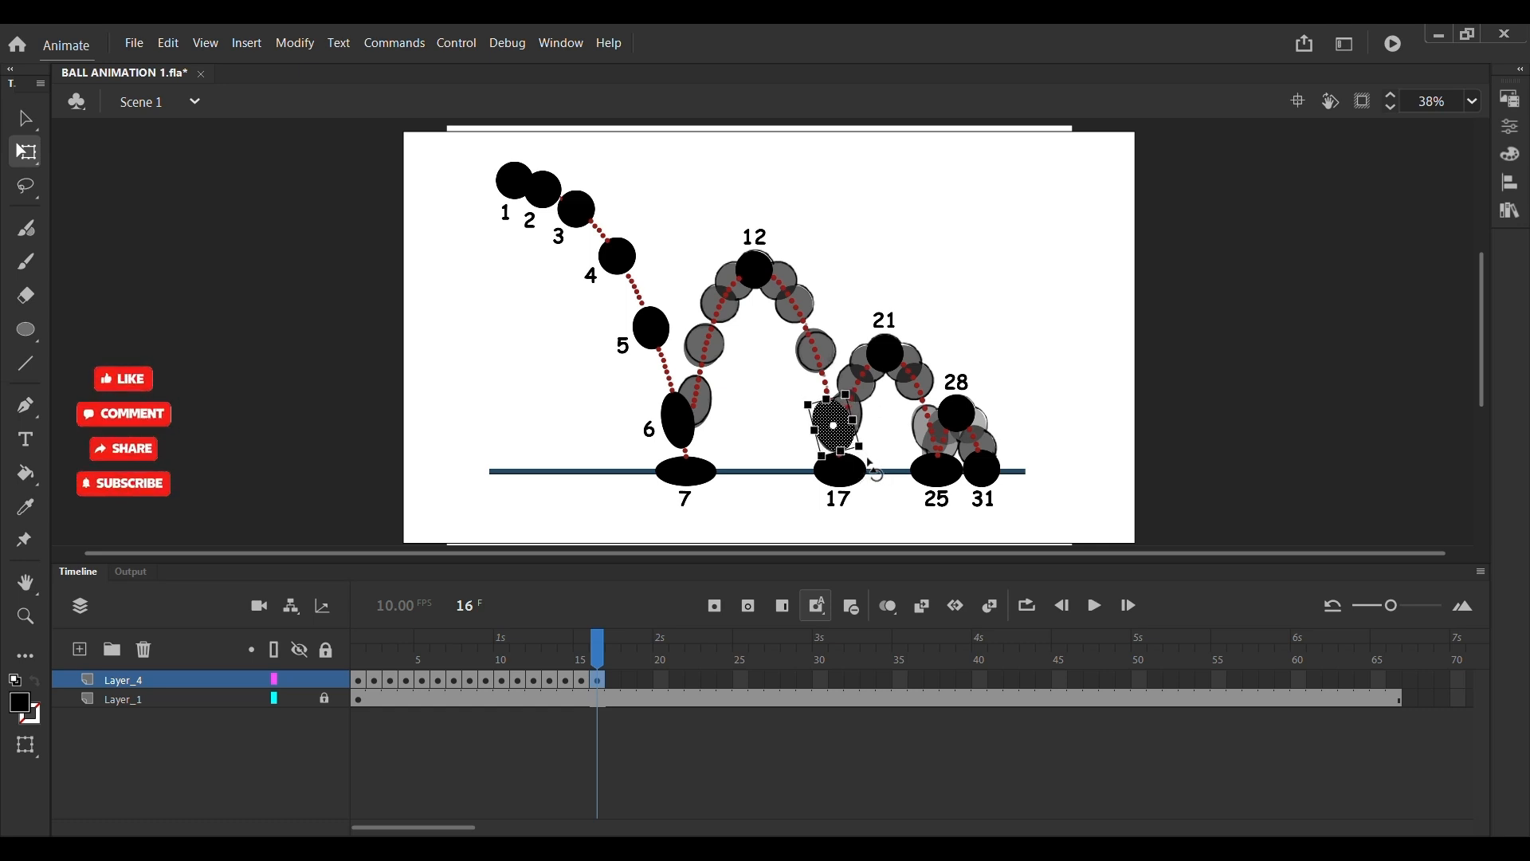
# Add keyframe 17 and squash the ball on the ground line over guide position 17.
pyautogui.moveTo(865, 461)
pyautogui.mouseDown()
pyautogui.moveTo(851, 488)
pyautogui.moveTo(892, 476)
pyautogui.moveTo(844, 480)
pyautogui.mouseUp()
pyautogui.press('.')
pyautogui.click(855, 484)
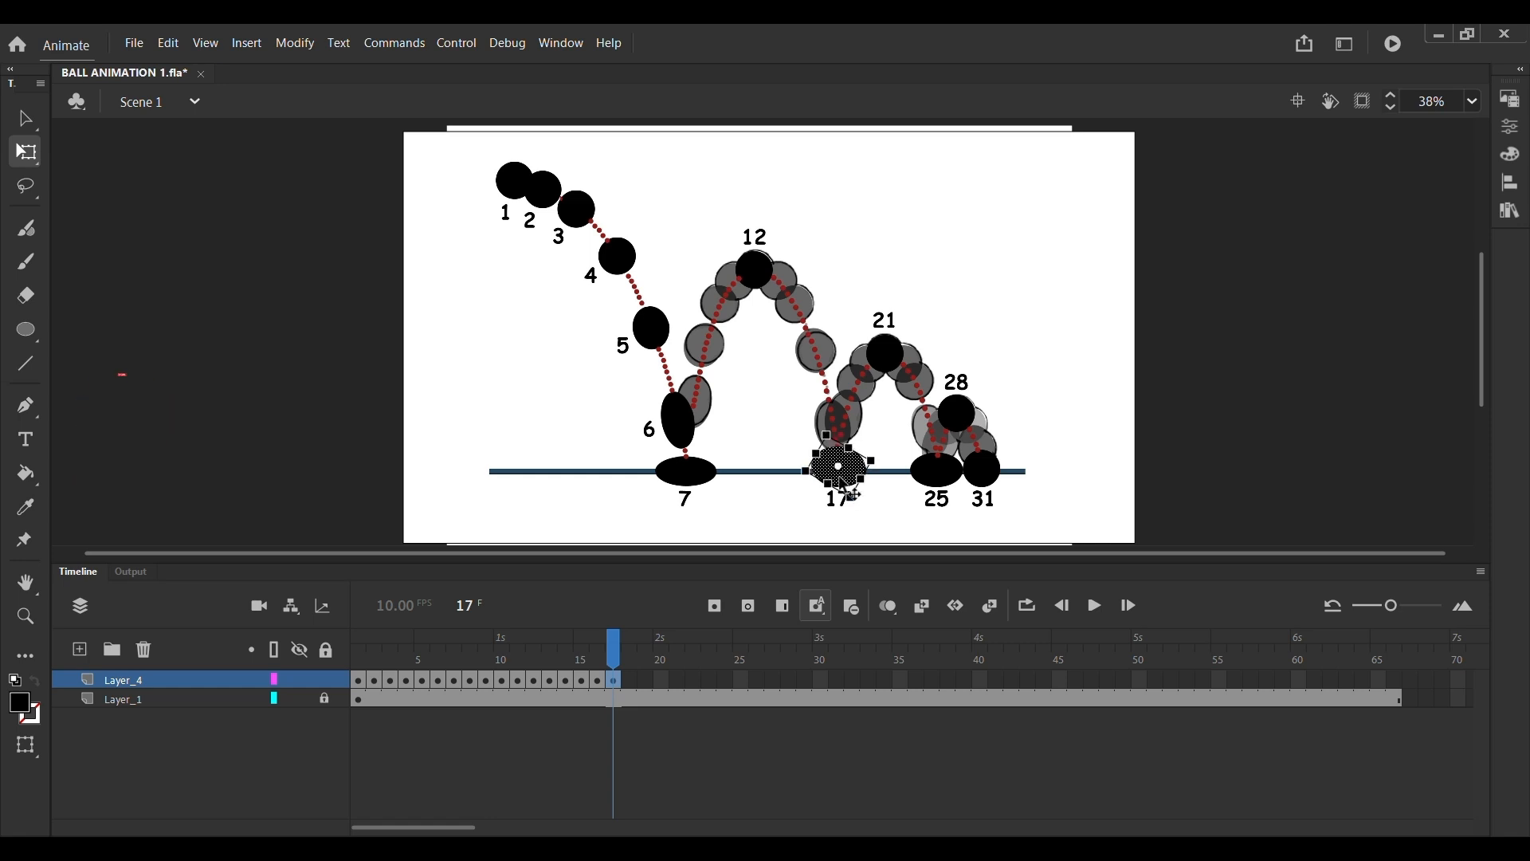
# Add keyframe 18, moving and stretching the ball over the first rising position of the second bounce.
pyautogui.press('F6')
pyautogui.moveTo(855, 467); pyautogui.dragTo(894, 396)
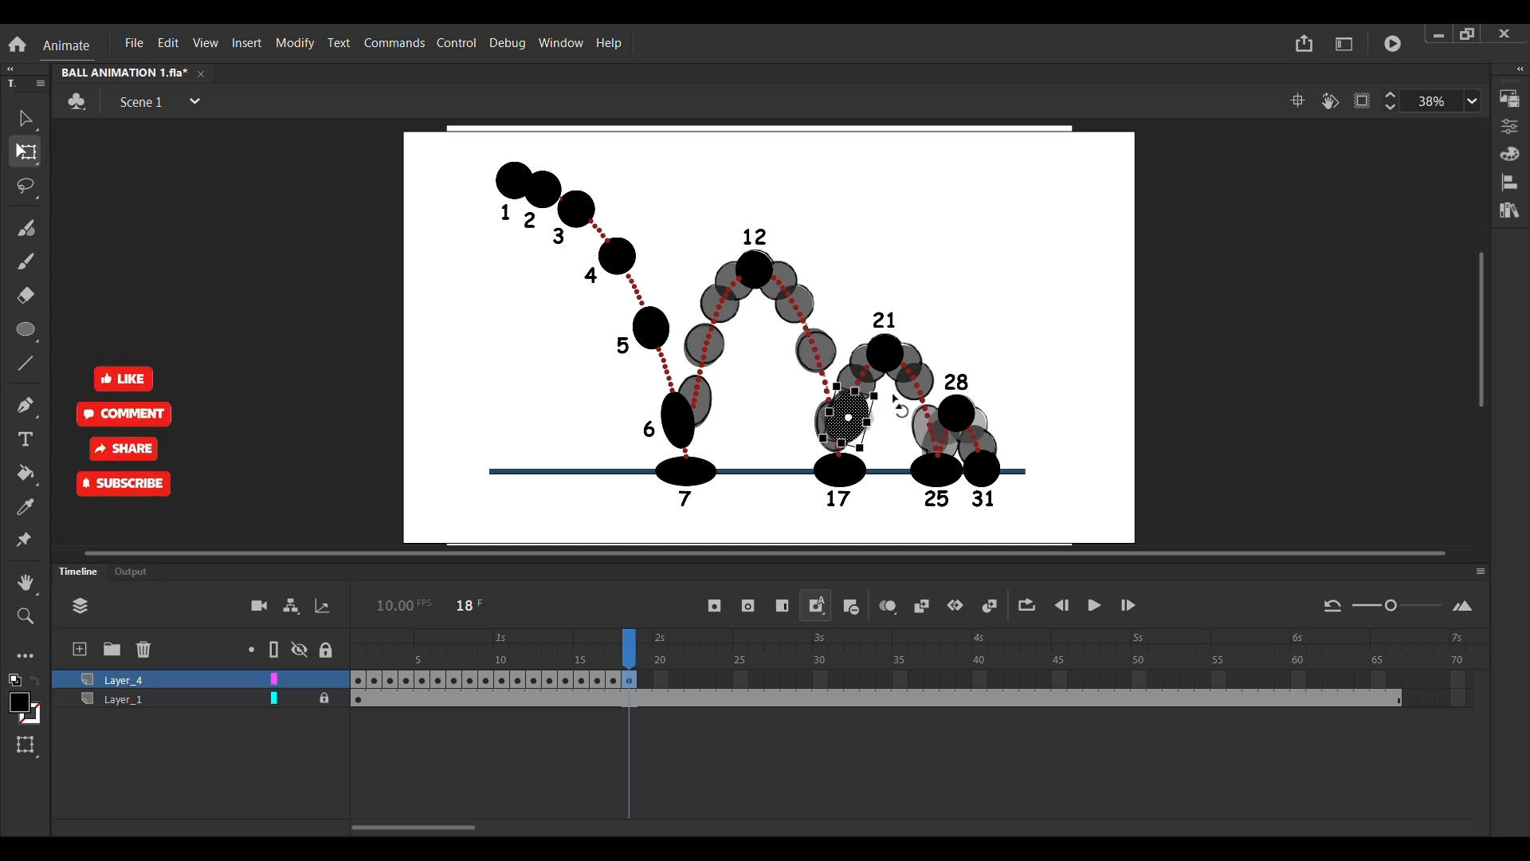
pyautogui.press('Down')
pyautogui.press('Down')
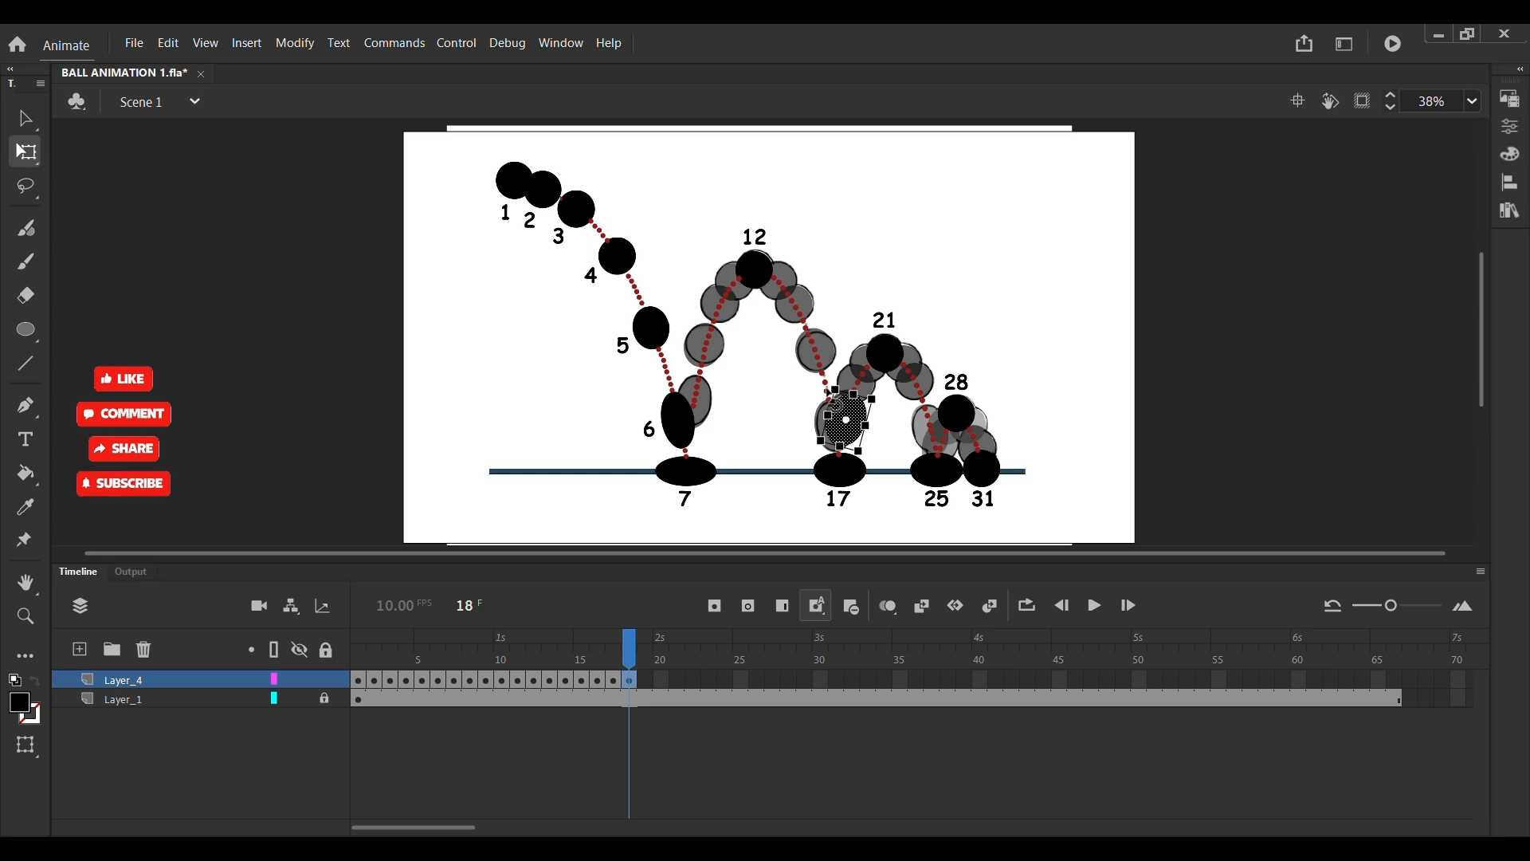
# Add keyframe 19, reshaping the ball and nudging it onto the second rising position of the second bounce.
pyautogui.press('F6')
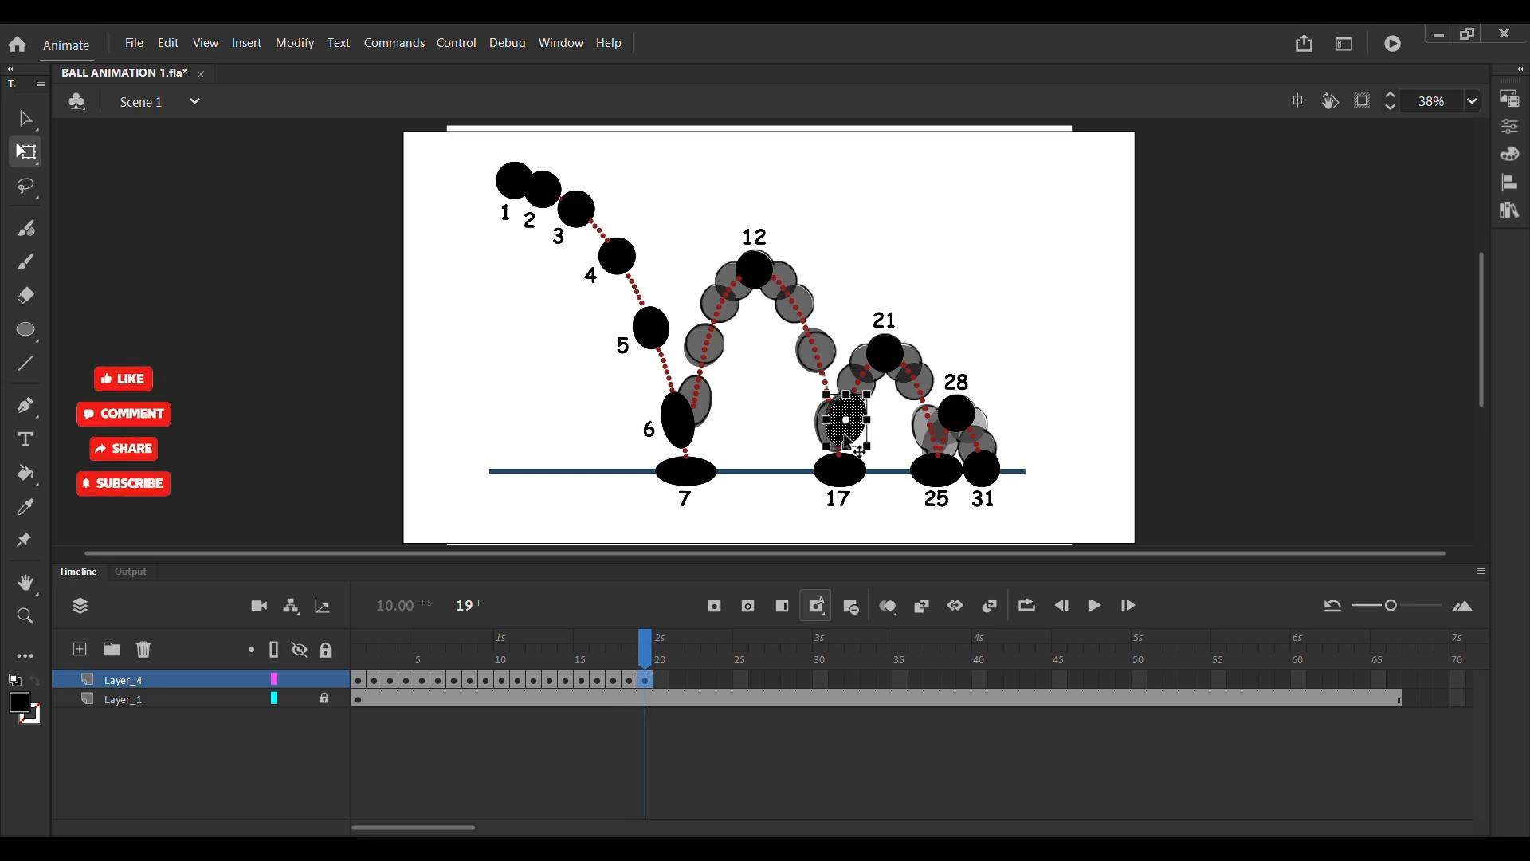
pyautogui.moveTo(846, 425); pyautogui.dragTo(845, 380)
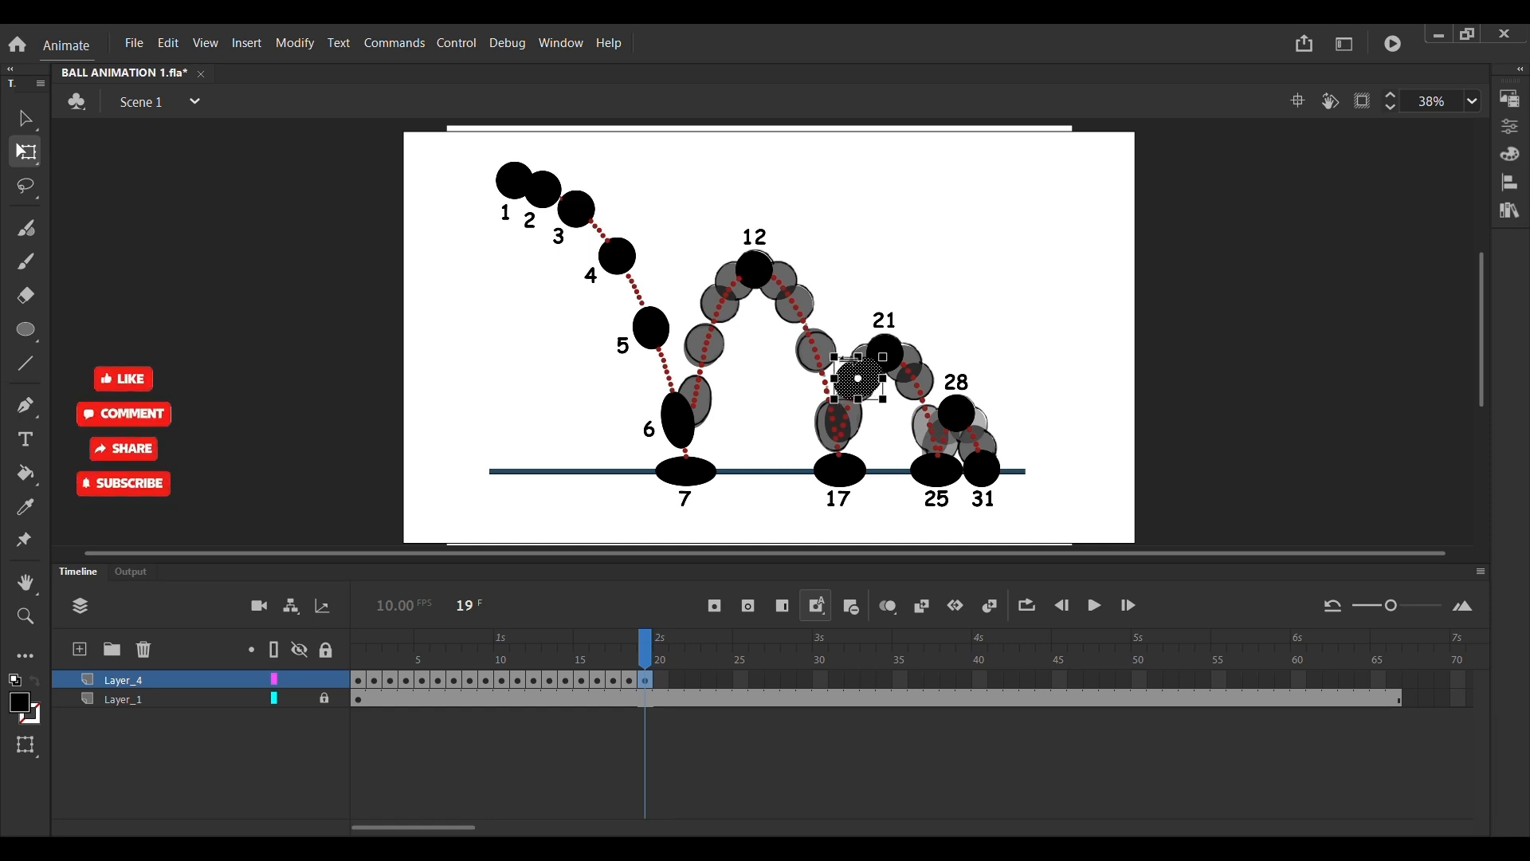
pyautogui.moveTo(848, 357); pyautogui.dragTo(878, 389)
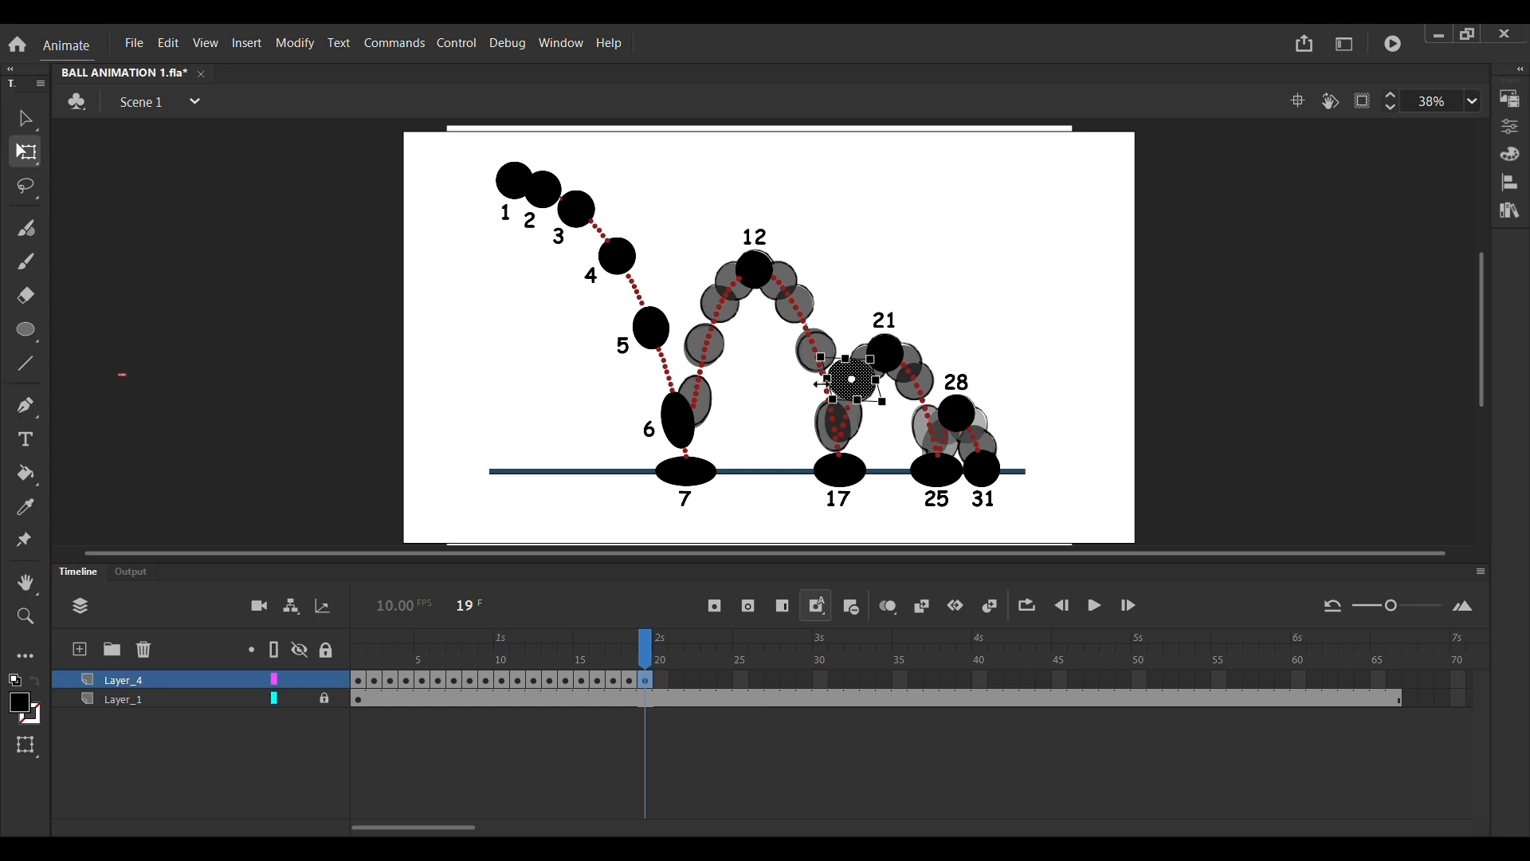
pyautogui.press('Down')
pyautogui.press('Down')
pyautogui.press('Right')
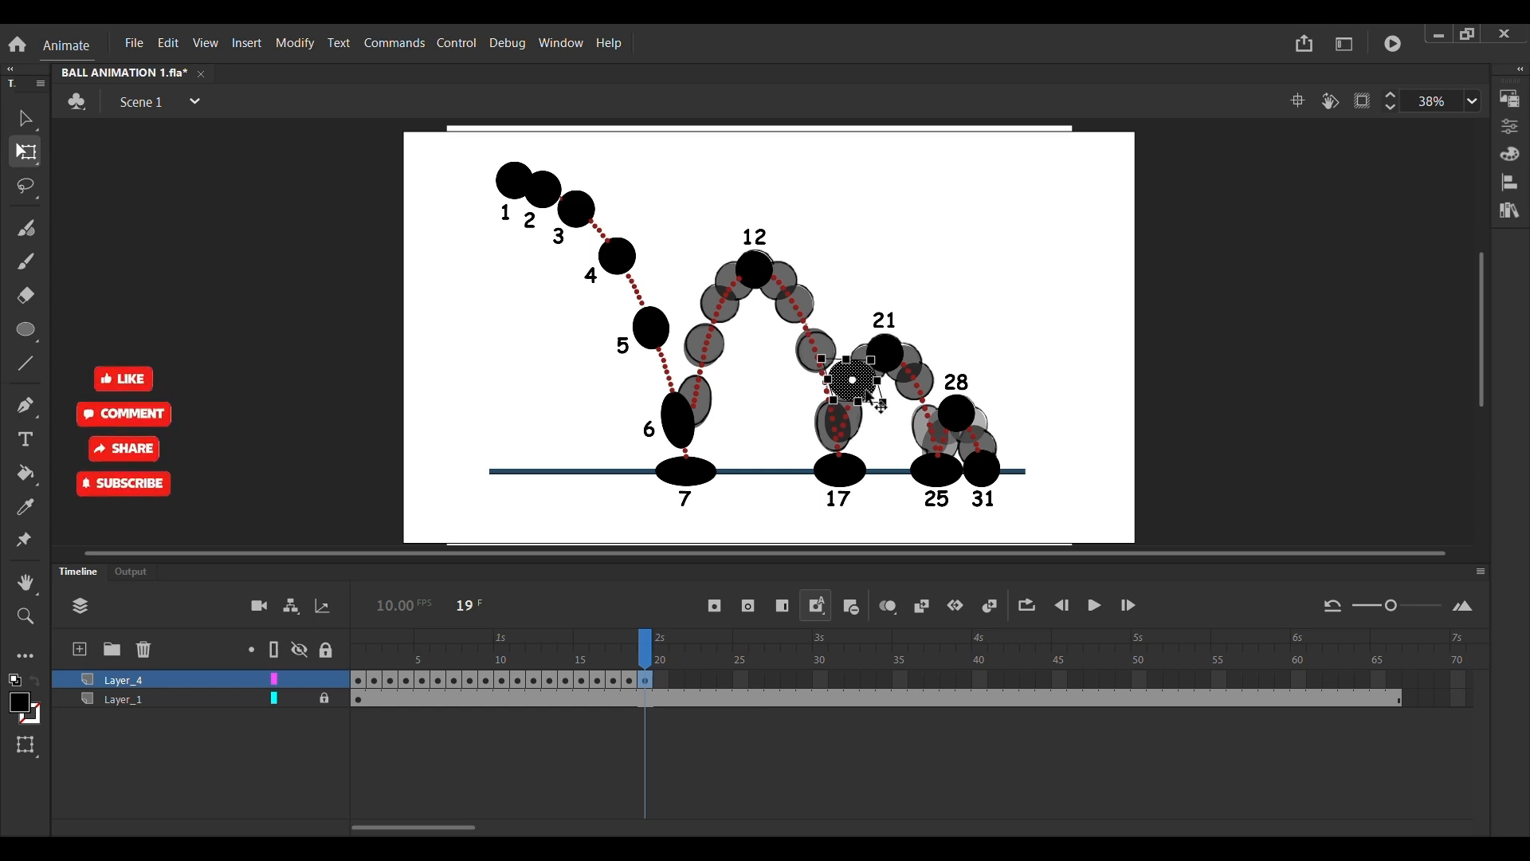
# Add keyframes 20 to 23, moving the ball over the peak at position 21 and down the second bounce's falling side.
pyautogui.press('F6')
pyautogui.moveTo(862, 386); pyautogui.dragTo(903, 371)
pyautogui.press('F6')
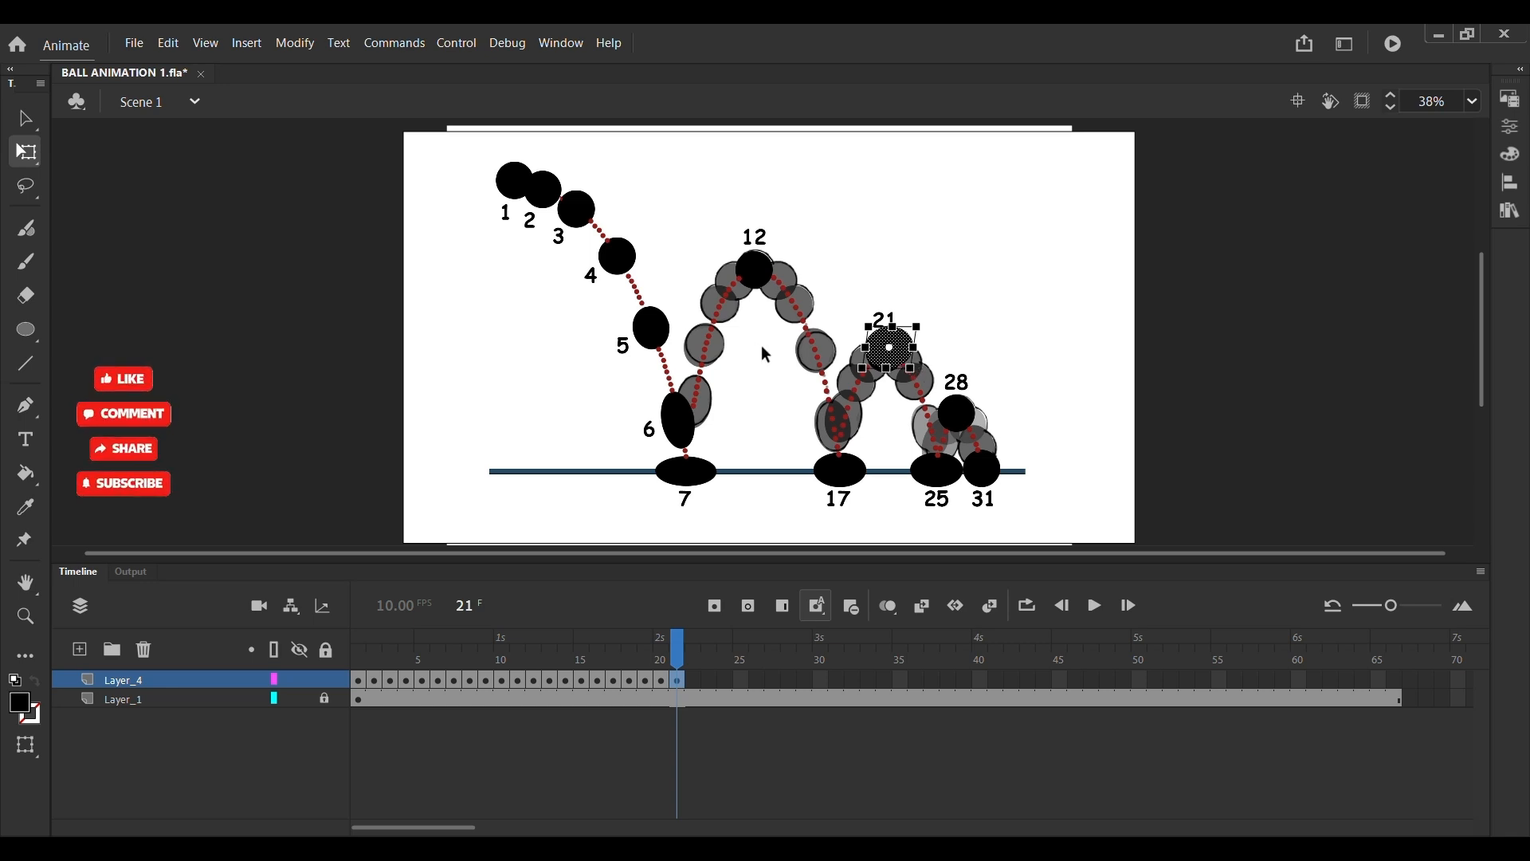
pyautogui.press('F6')
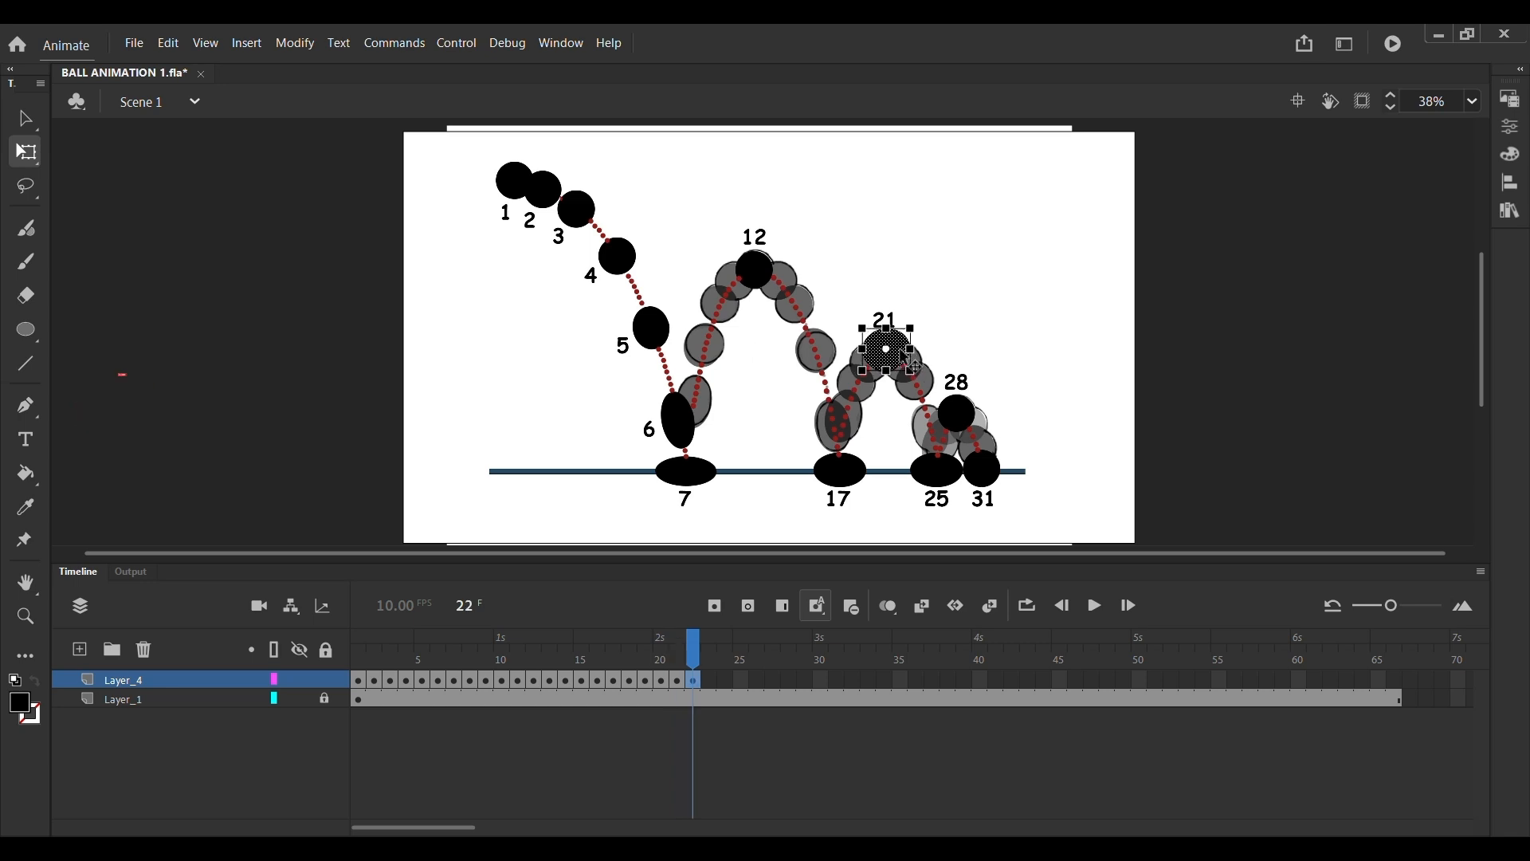
pyautogui.moveTo(912, 370); pyautogui.dragTo(919, 370)
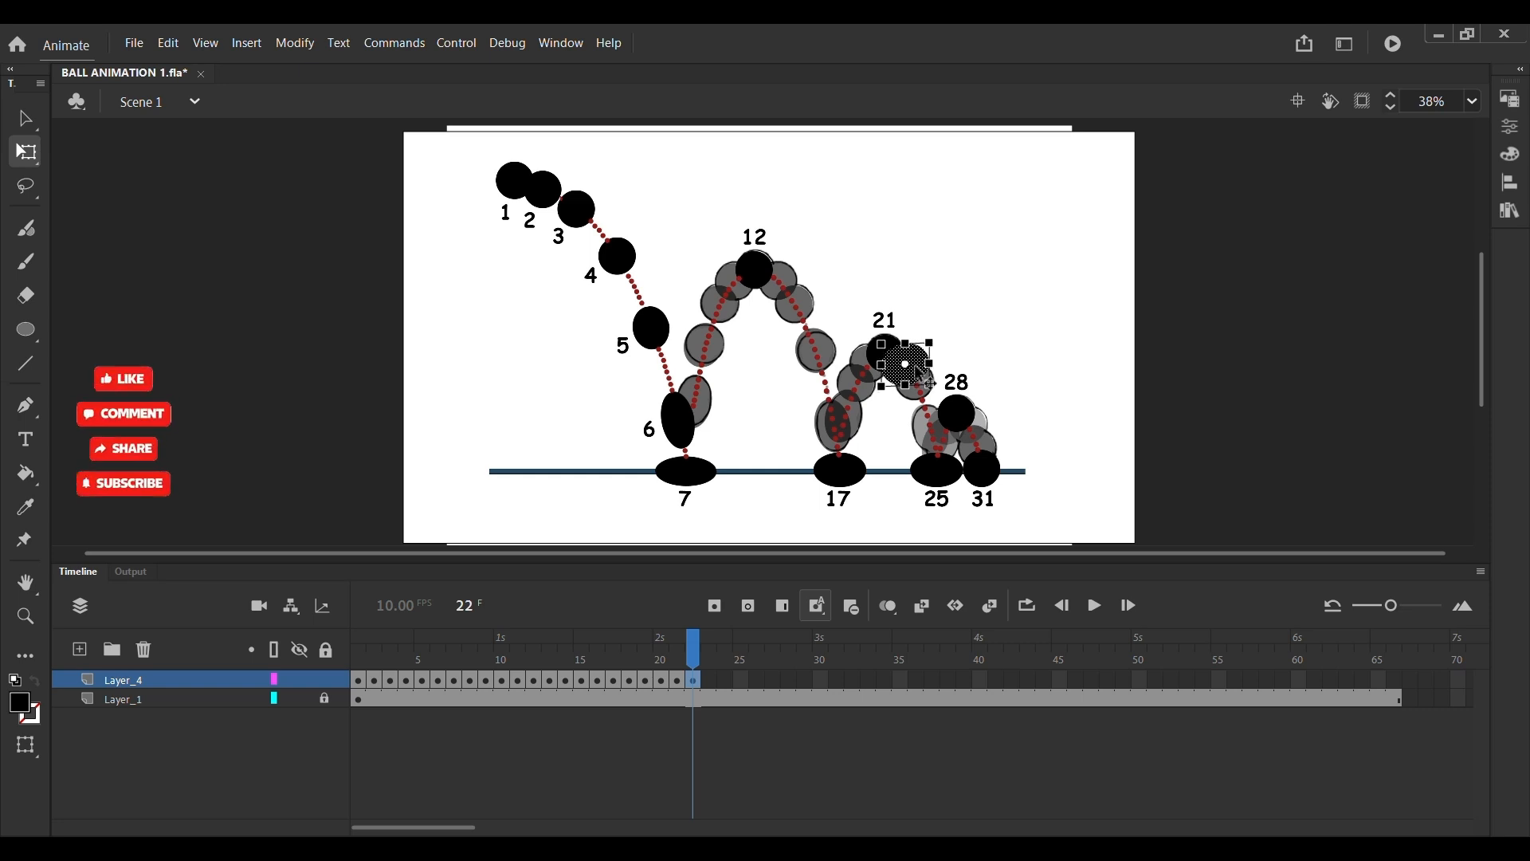
pyautogui.press('F6')
pyautogui.moveTo(914, 365); pyautogui.dragTo(928, 388)
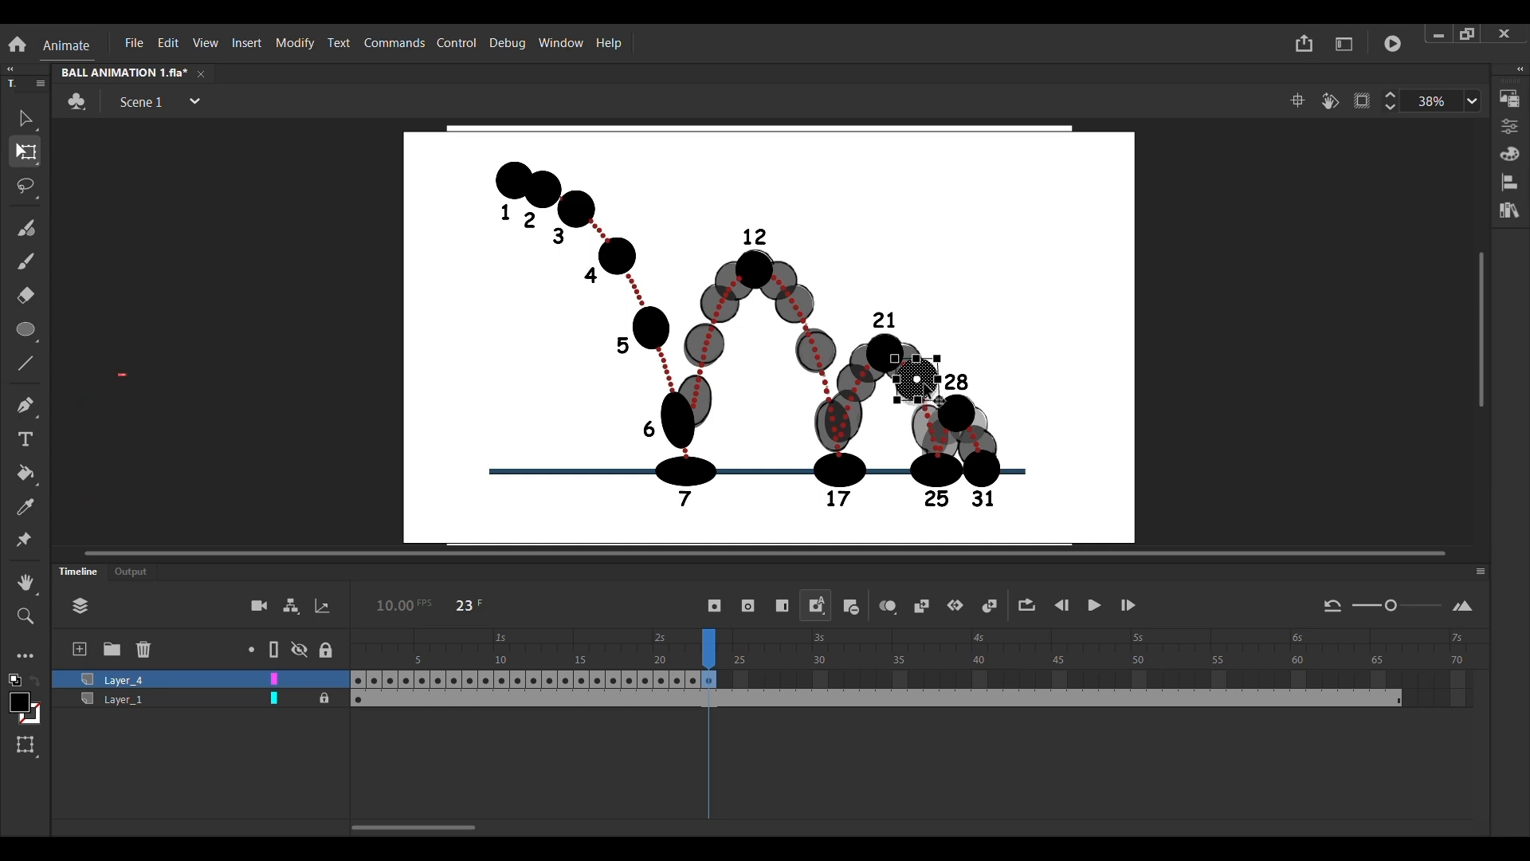
# Add keyframes 24 to 27, following the guide through the ground contact at position 25 and up to the last bounce's peak.
pyautogui.press('F6')
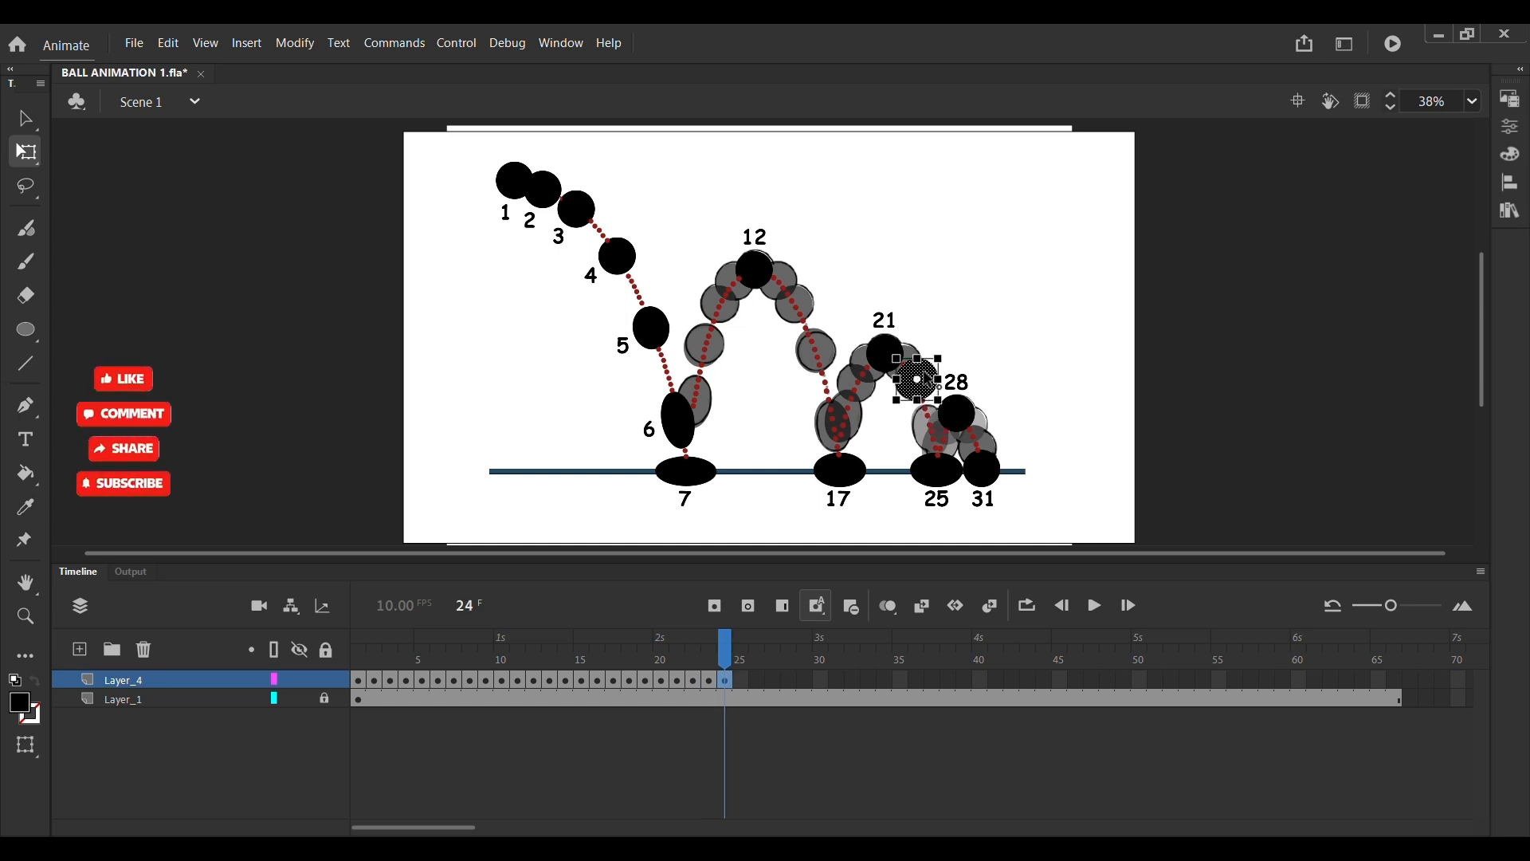
pyautogui.moveTo(939, 398)
pyautogui.mouseDown()
pyautogui.moveTo(964, 440)
pyautogui.moveTo(952, 453)
pyautogui.moveTo(938, 437)
pyautogui.moveTo(957, 453)
pyautogui.moveTo(948, 499)
pyautogui.moveTo(960, 456)
pyautogui.moveTo(981, 468)
pyautogui.moveTo(986, 444)
pyautogui.moveTo(959, 399)
pyautogui.moveTo(939, 400)
pyautogui.mouseUp()
pyautogui.press('F6')
pyautogui.press('F6')
pyautogui.press('F6')
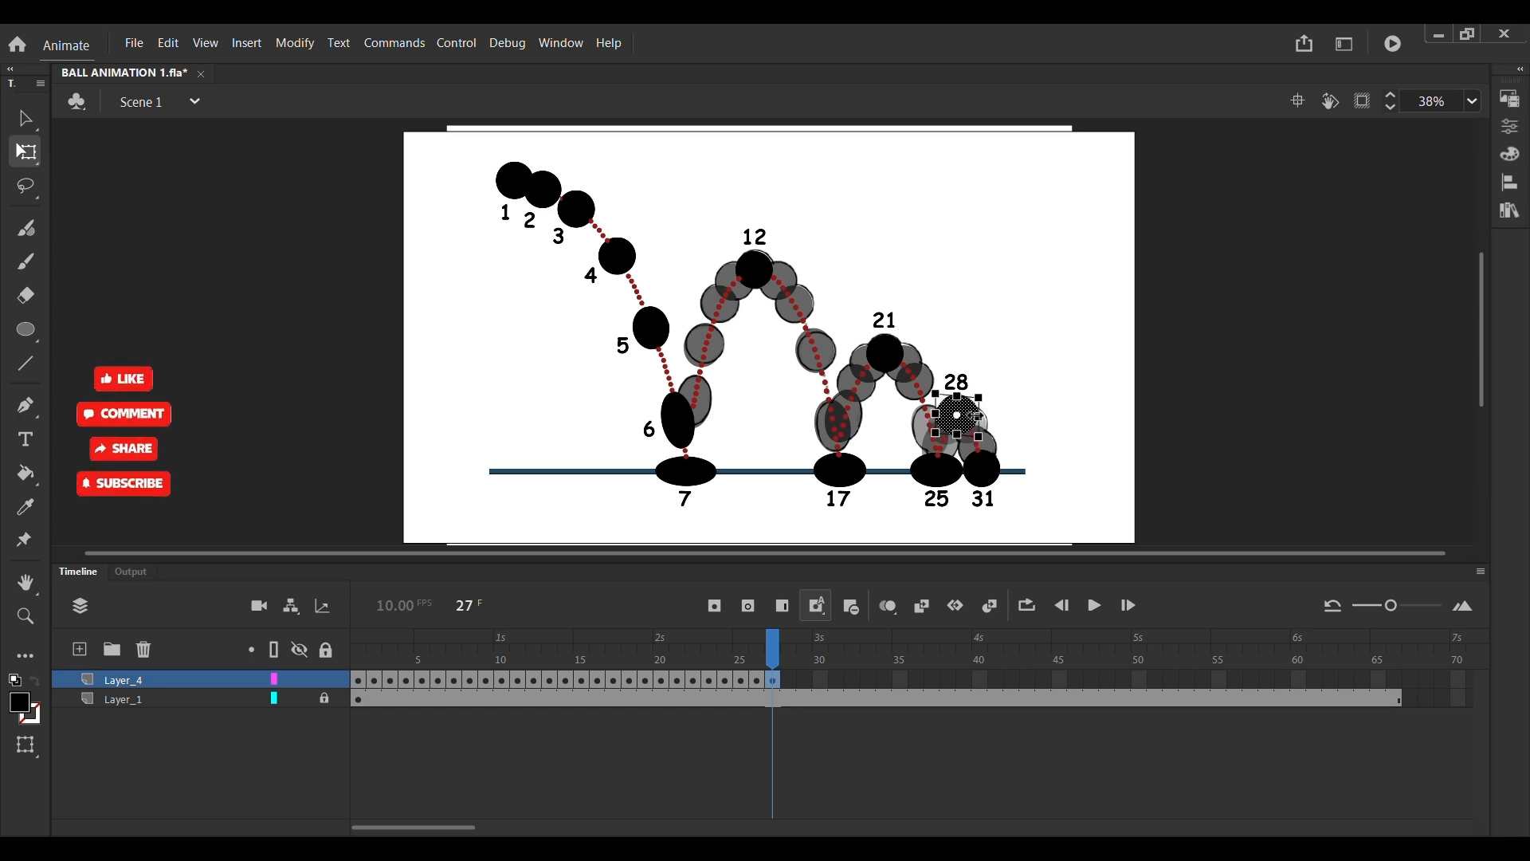
# Add keyframes 28 to 30, moving the ball down the last bounce's falling side to rest on the ground at position 31.
pyautogui.press('F6')
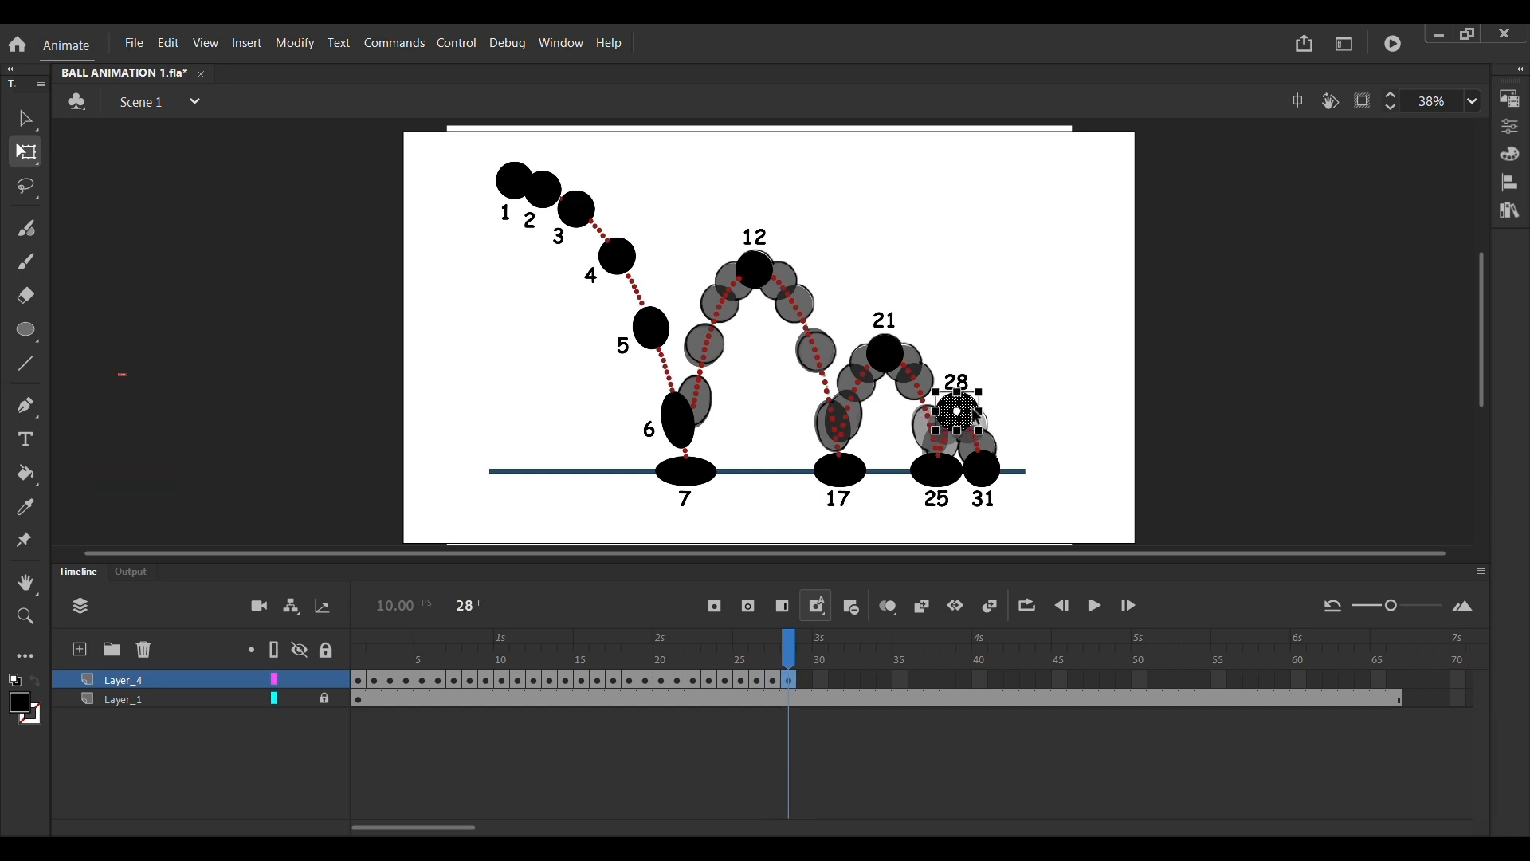
pyautogui.moveTo(984, 434); pyautogui.dragTo(1000, 449)
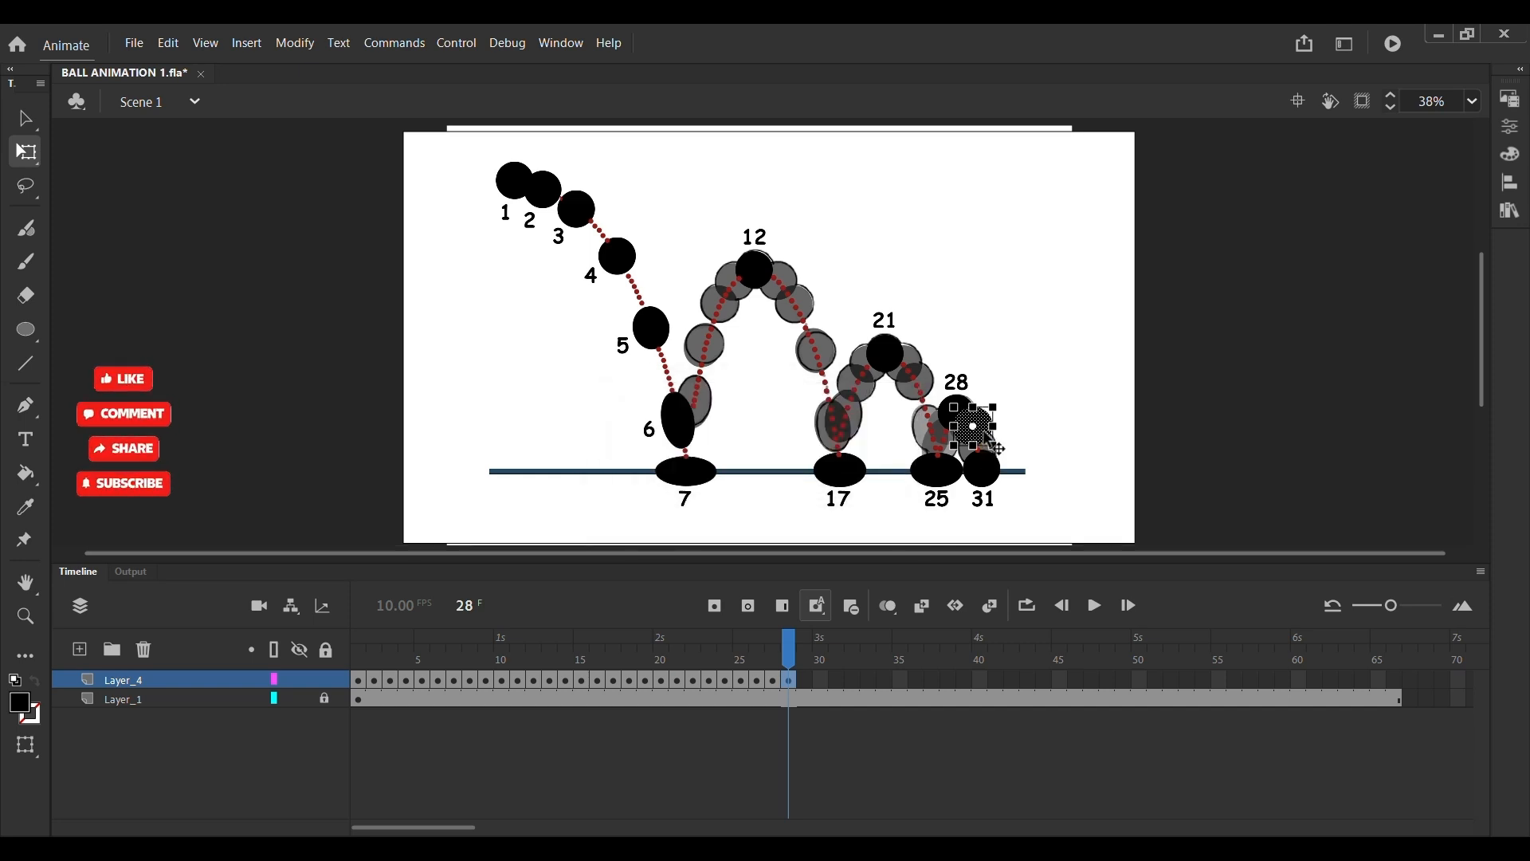
pyautogui.moveTo(996, 450)
pyautogui.mouseDown()
pyautogui.moveTo(1006, 464)
pyautogui.moveTo(991, 451)
pyautogui.mouseUp()
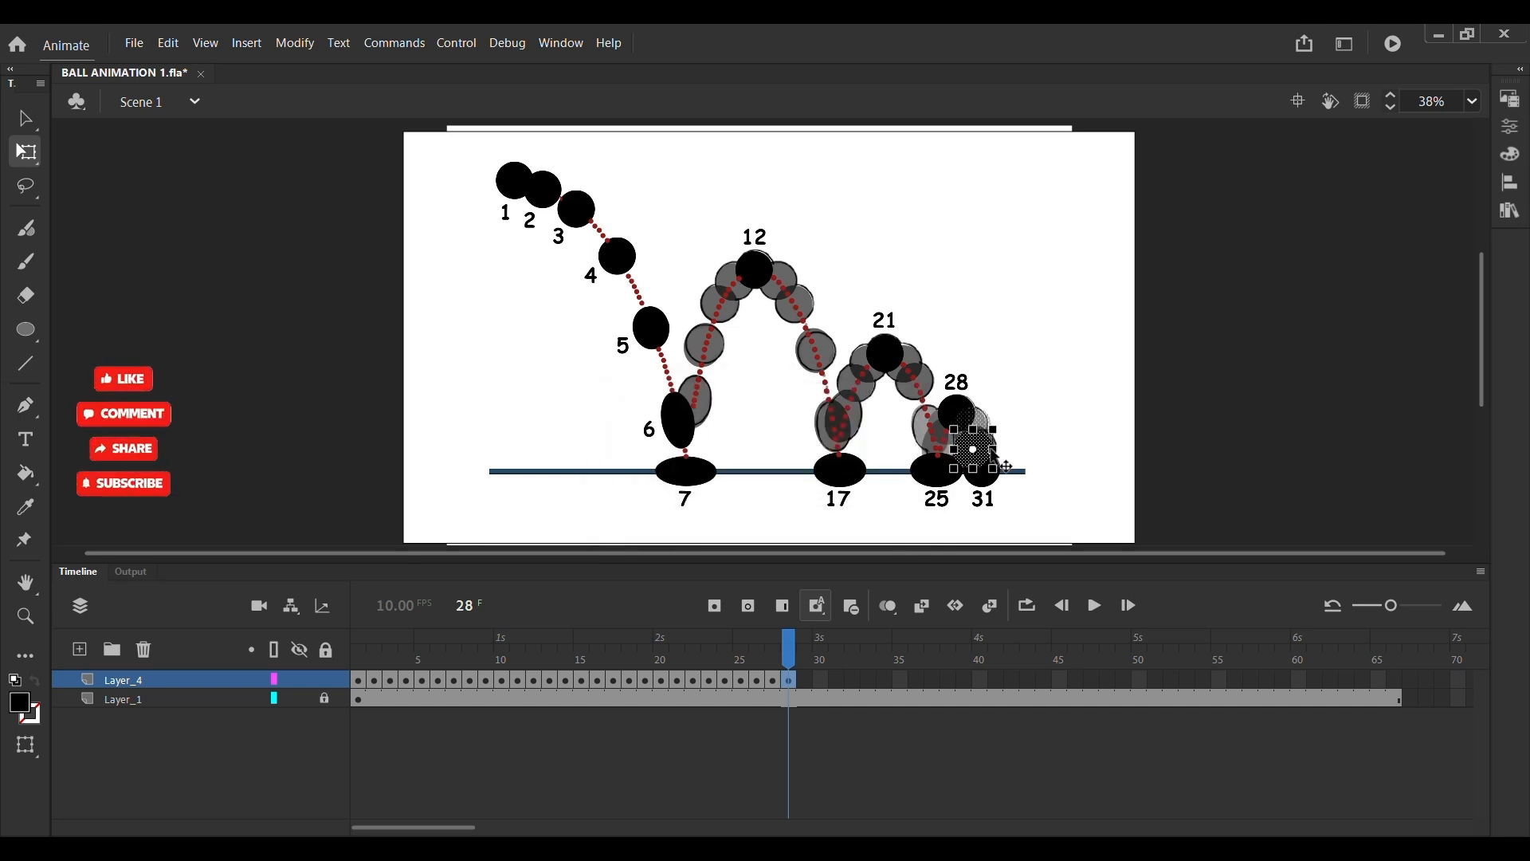
pyautogui.press('F6')
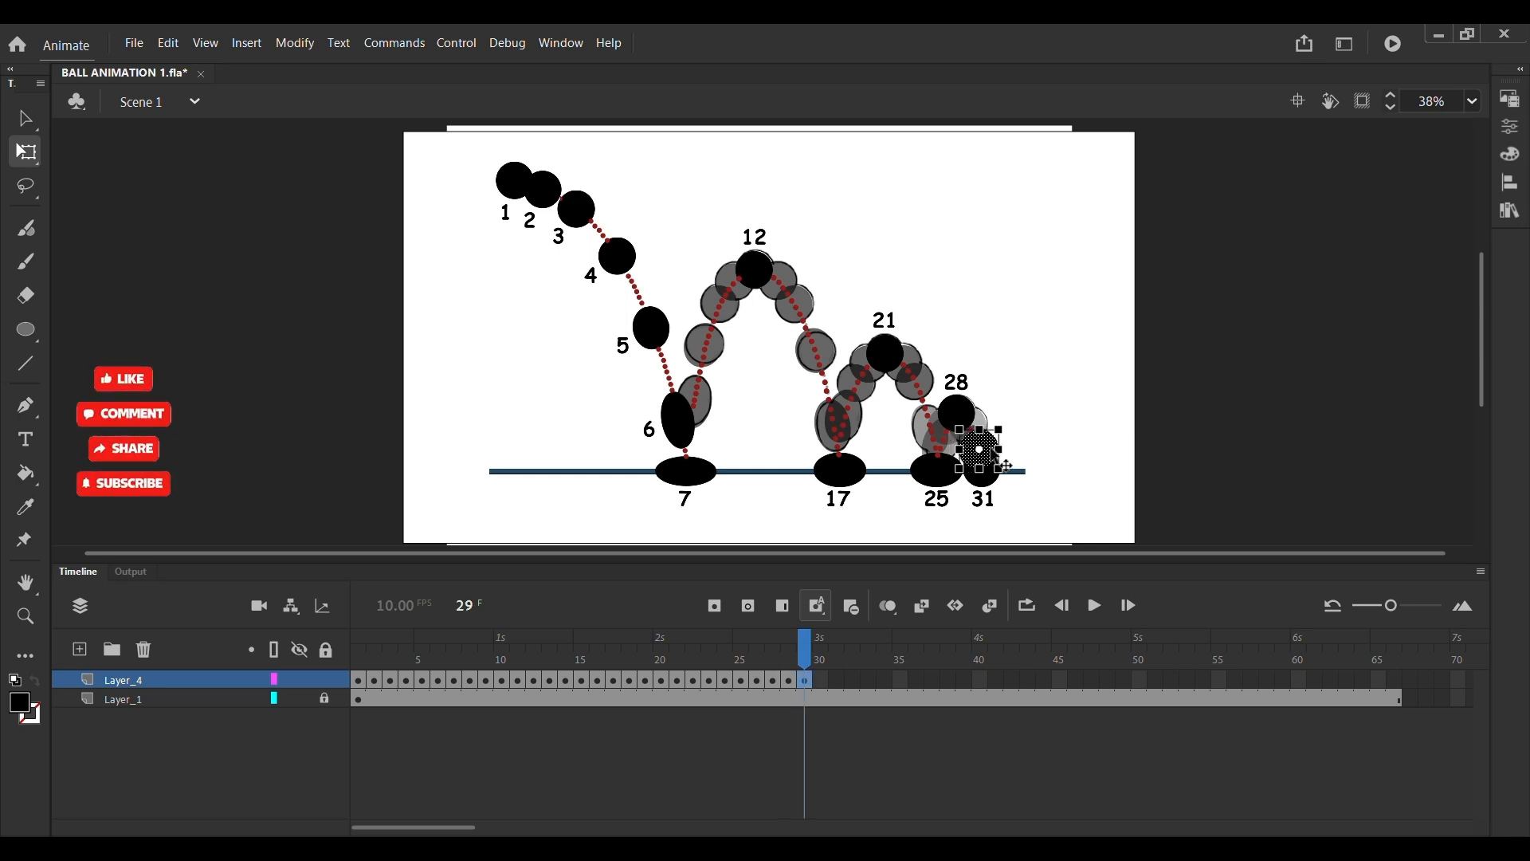
pyautogui.moveTo(999, 483); pyautogui.dragTo(1001, 479)
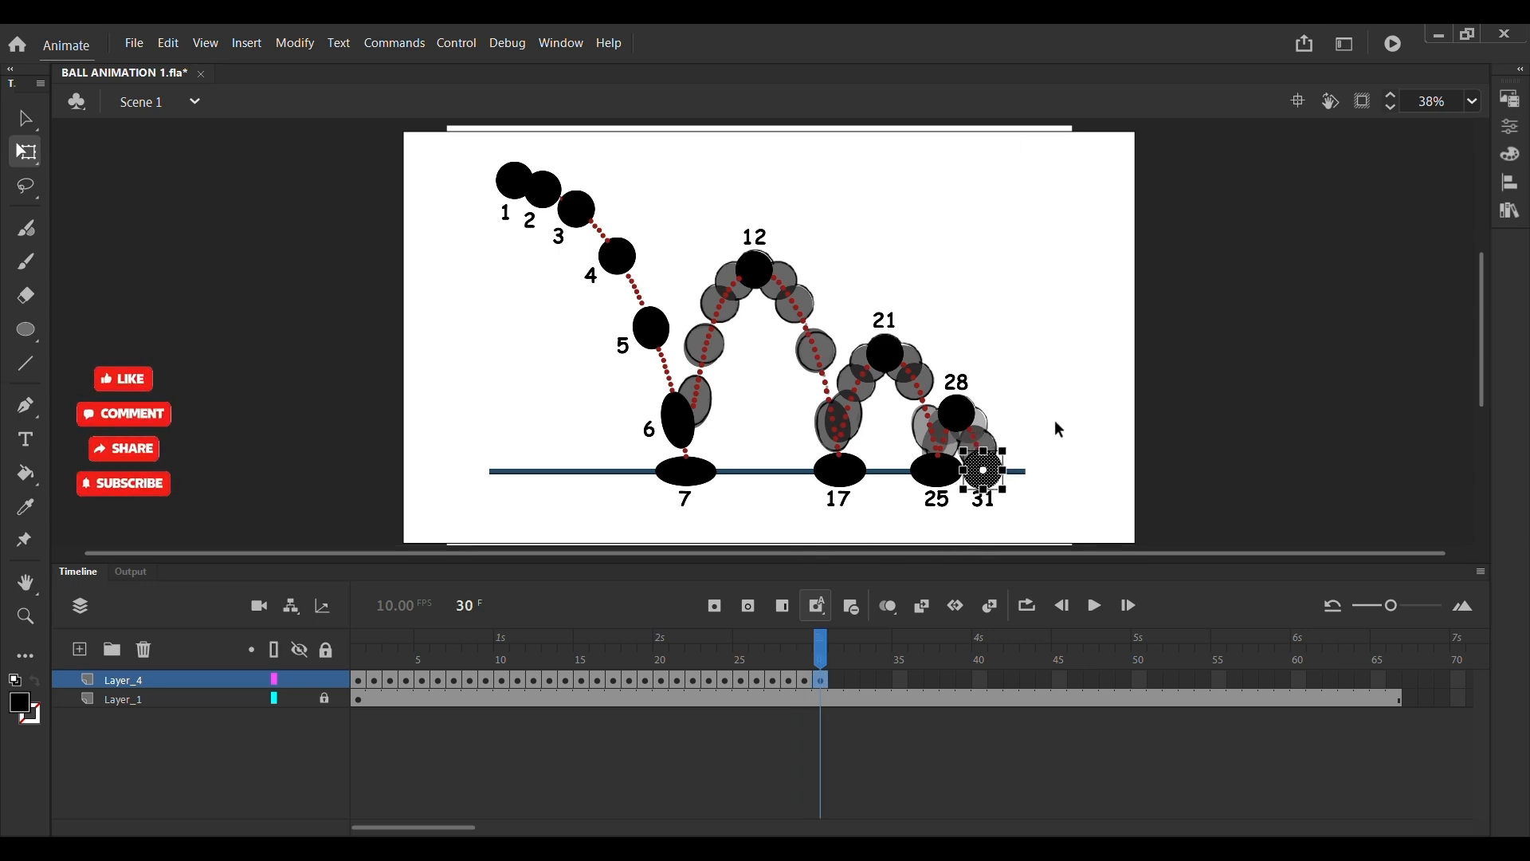
# Remove the surplus frames of Layer_1 from frame 31 to its end, so the layer ends at frame 30 like Layer_4.
pyautogui.click(1396, 700)
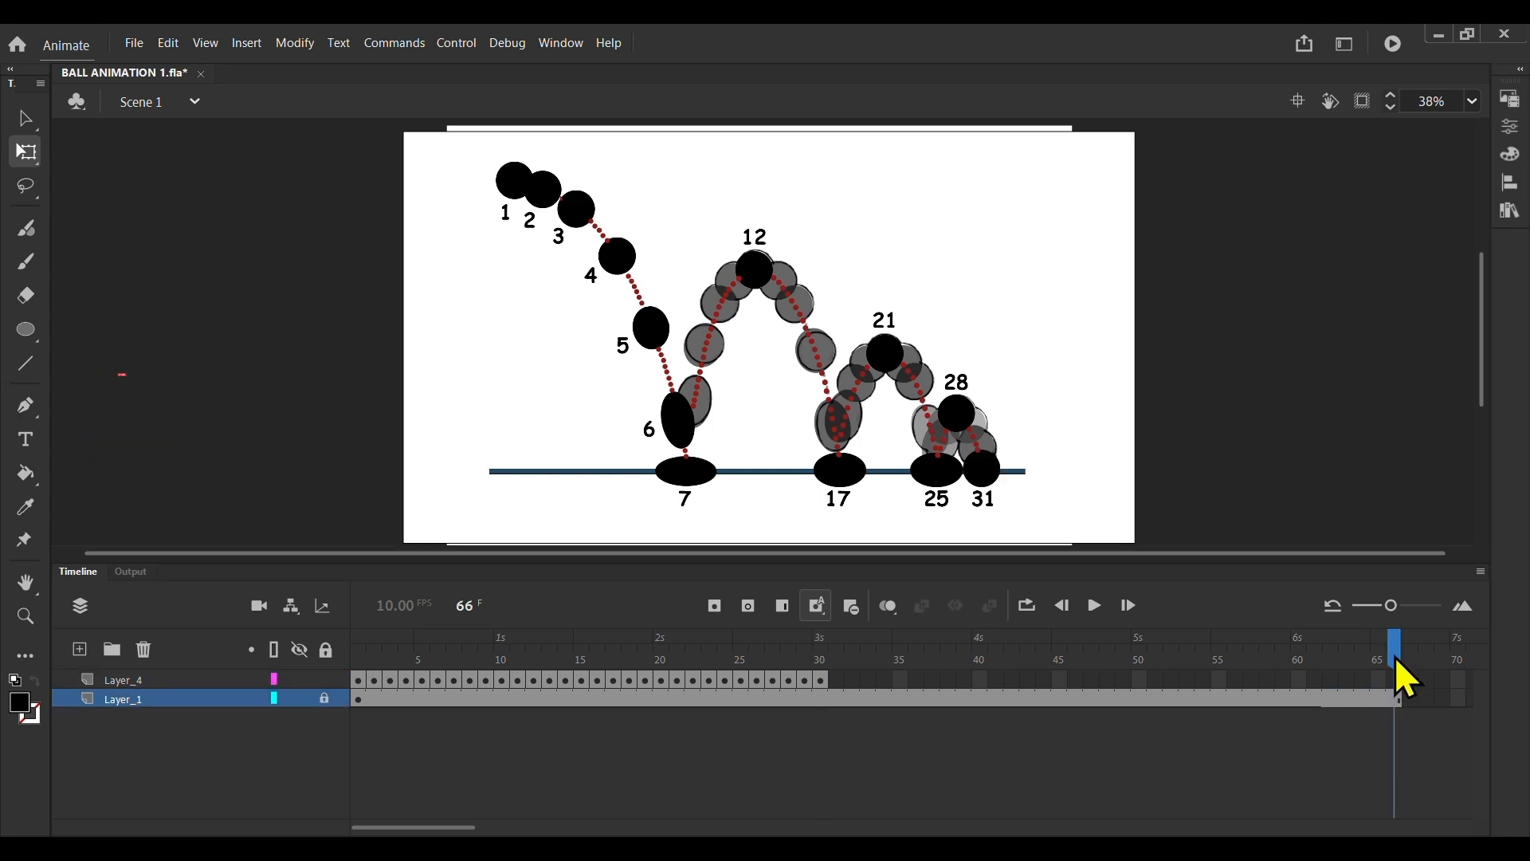
pyautogui.moveTo(1395, 660); pyautogui.dragTo(533, 660)
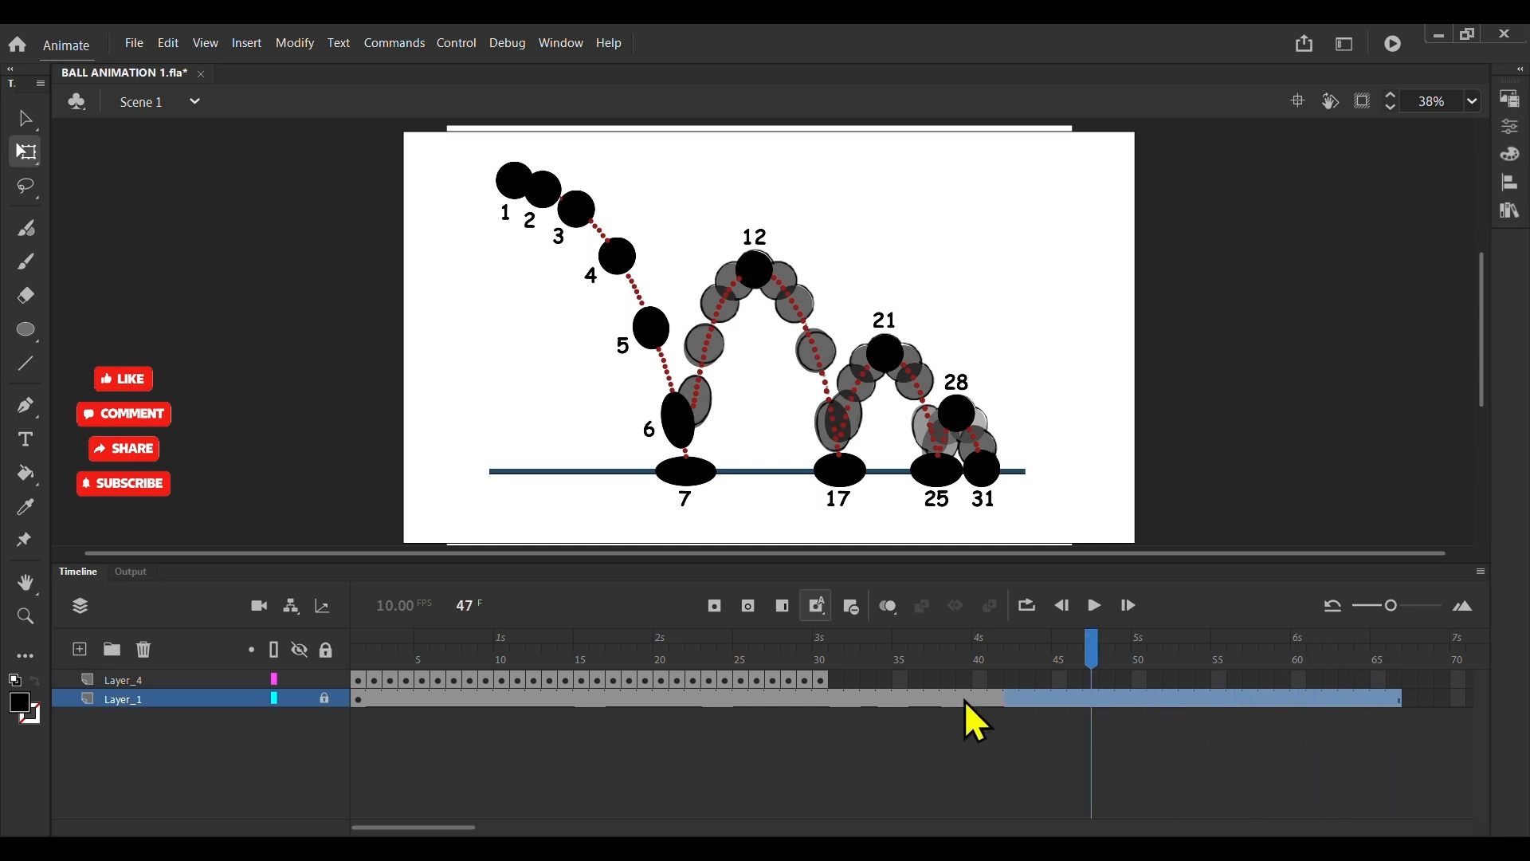
pyautogui.rightClick(845, 700)
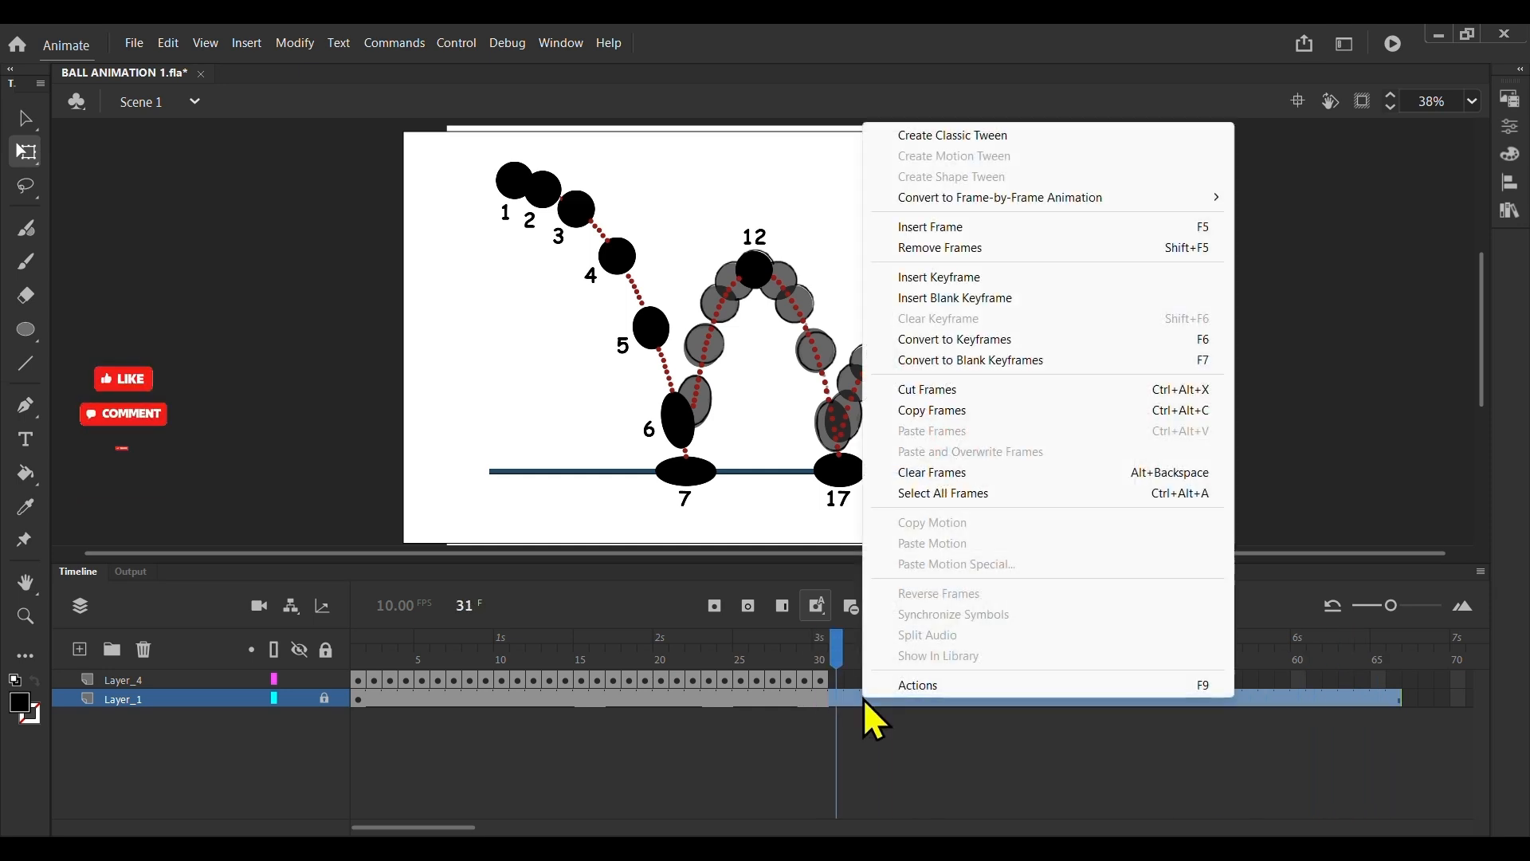
pyautogui.click(948, 250)
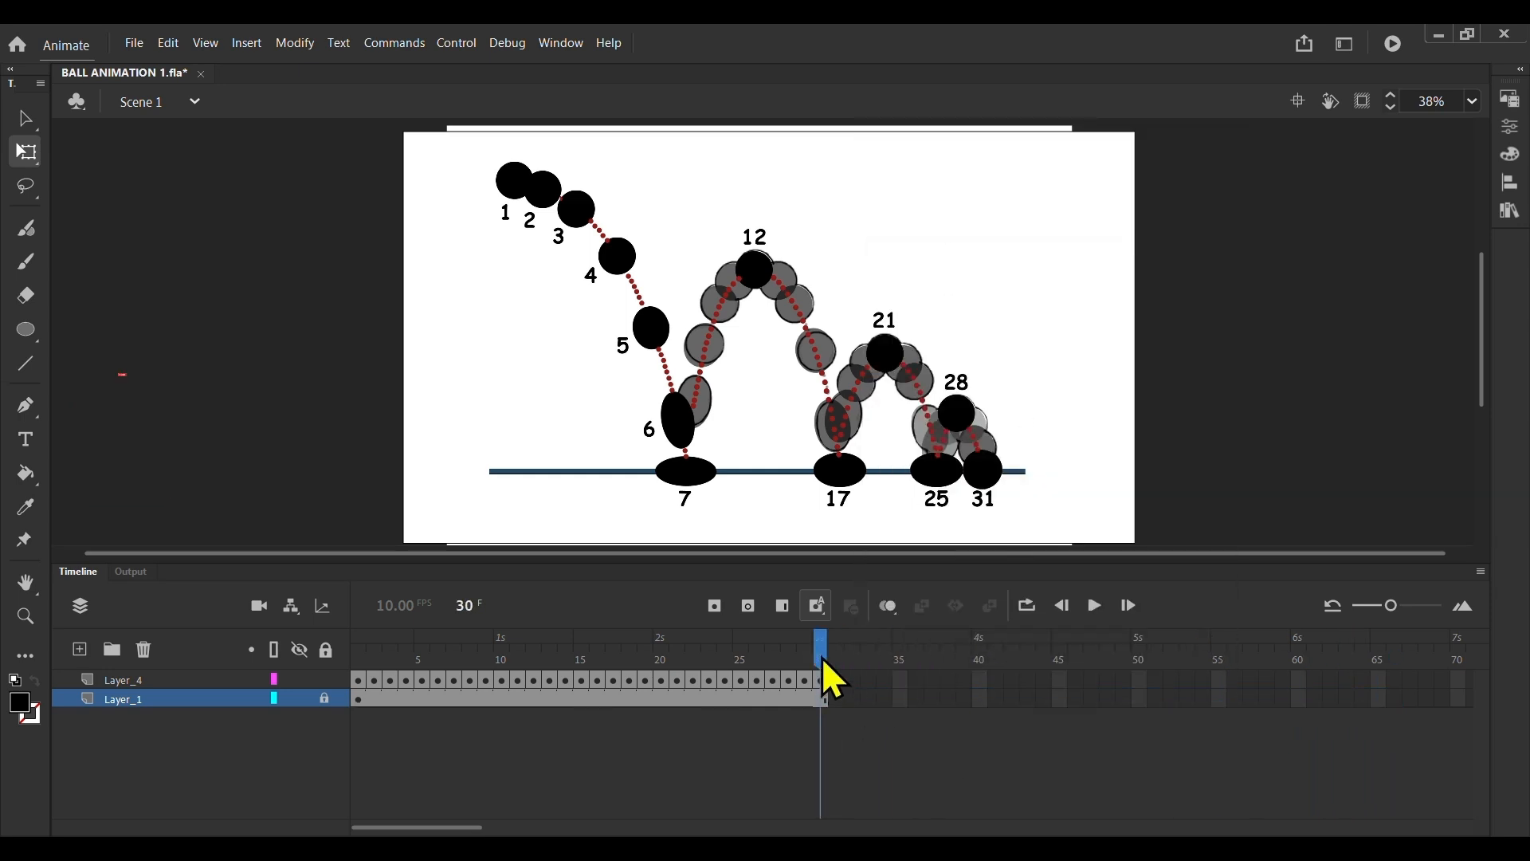
# Hide the Layer_1 guide and play back the ball animation on its own.
pyautogui.click(1094, 609)
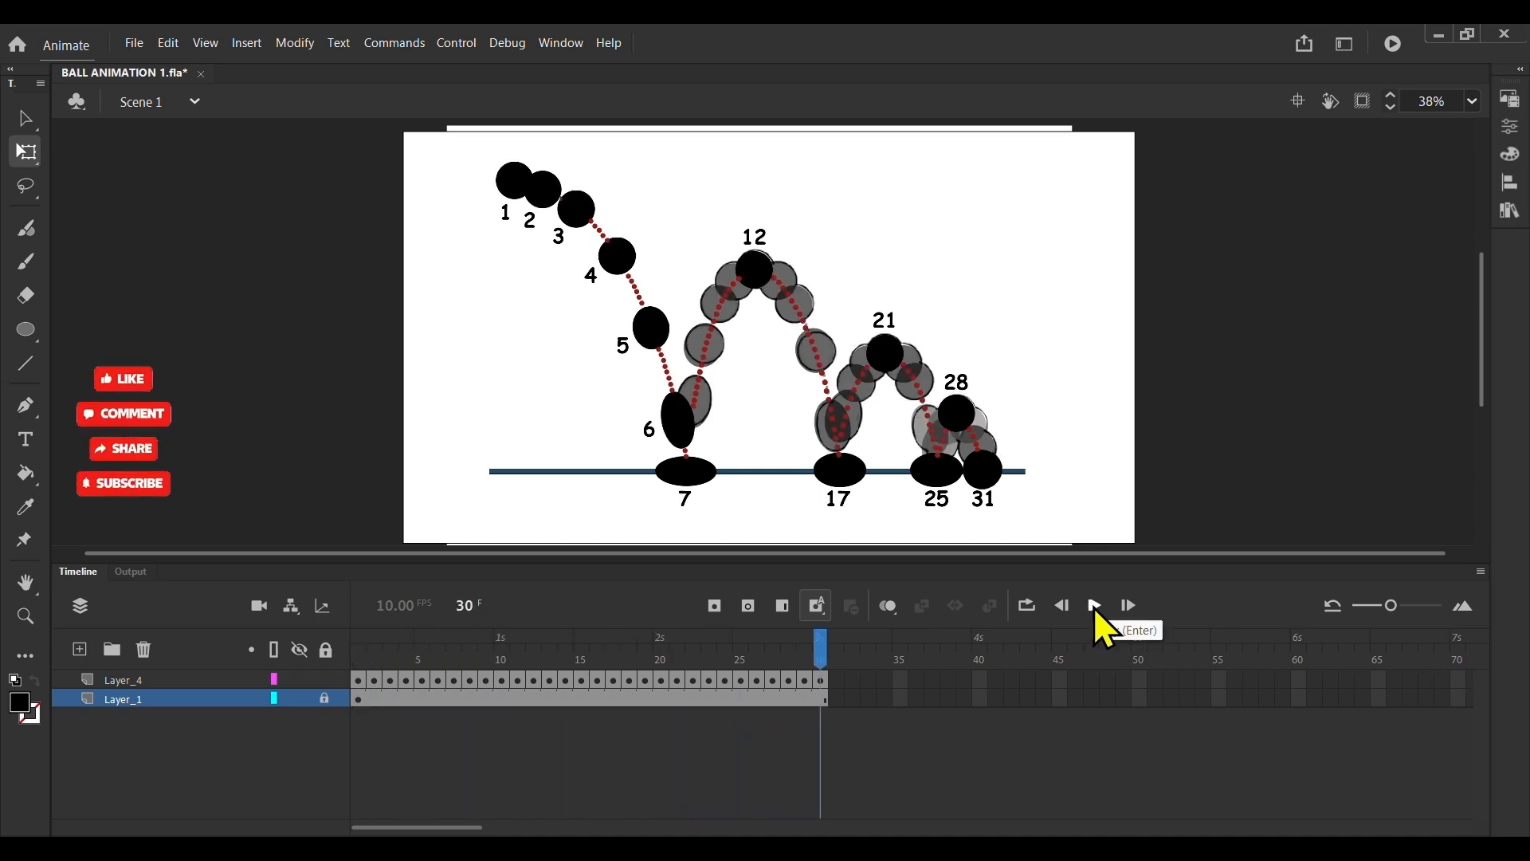
pyautogui.click(299, 698)
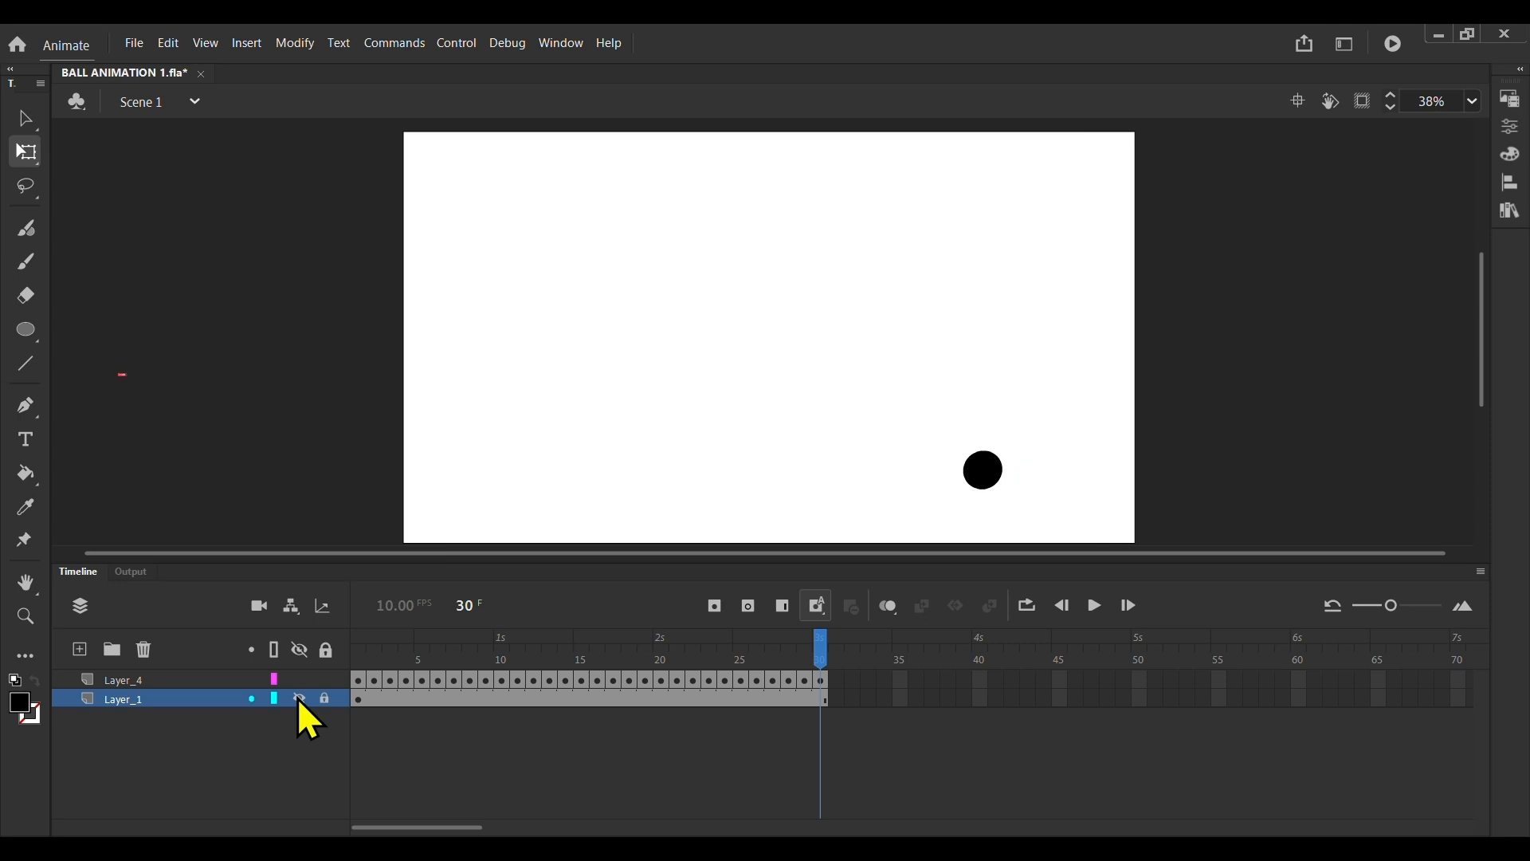
pyautogui.click(1095, 606)
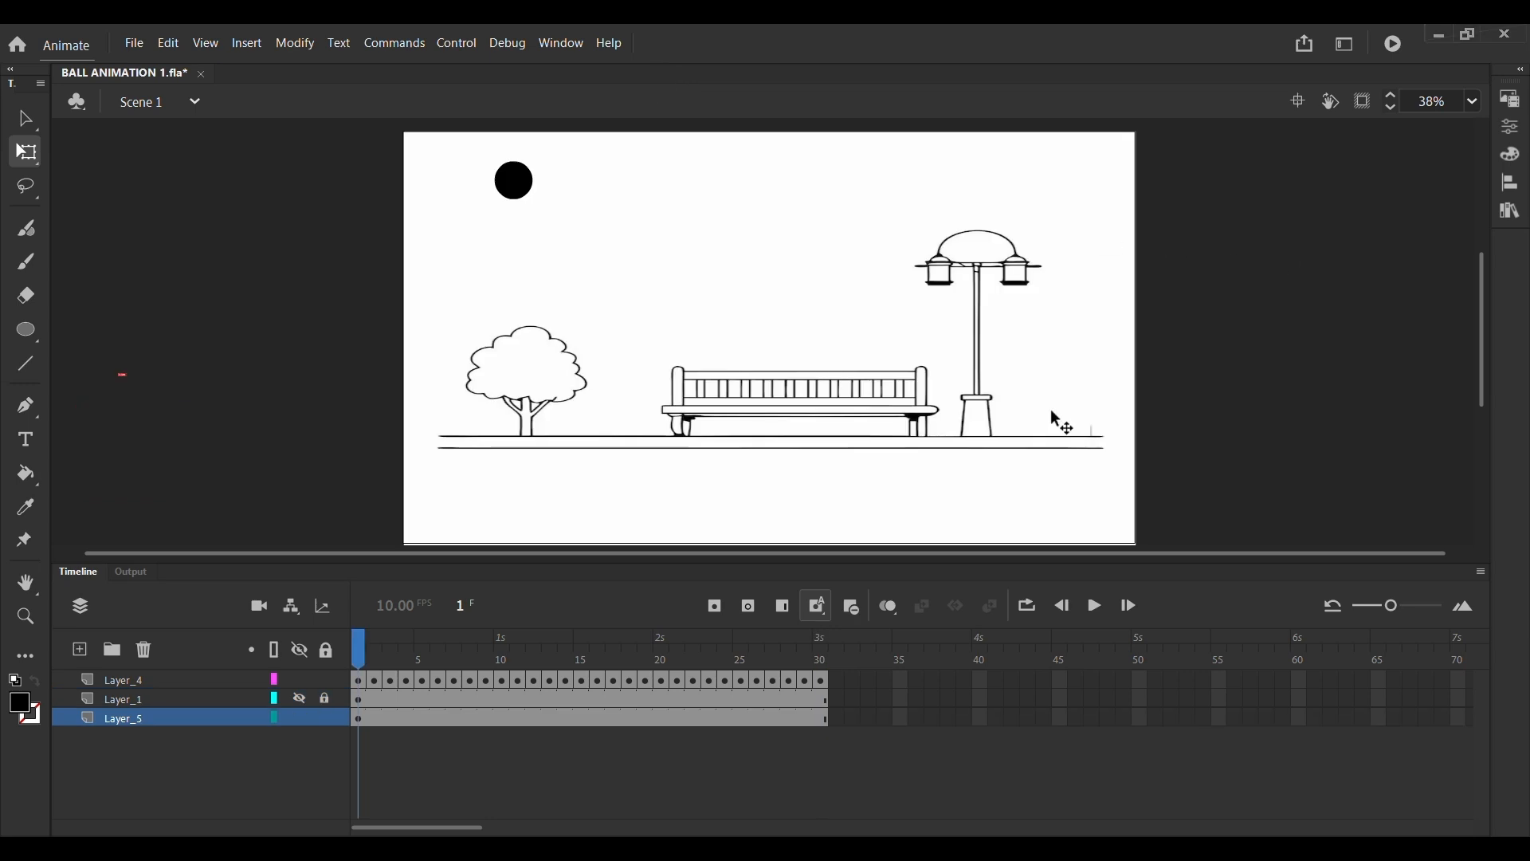
# Play the bouncing ball animation over the park background with the tree, bench and street lamp.
pyautogui.press('Return')
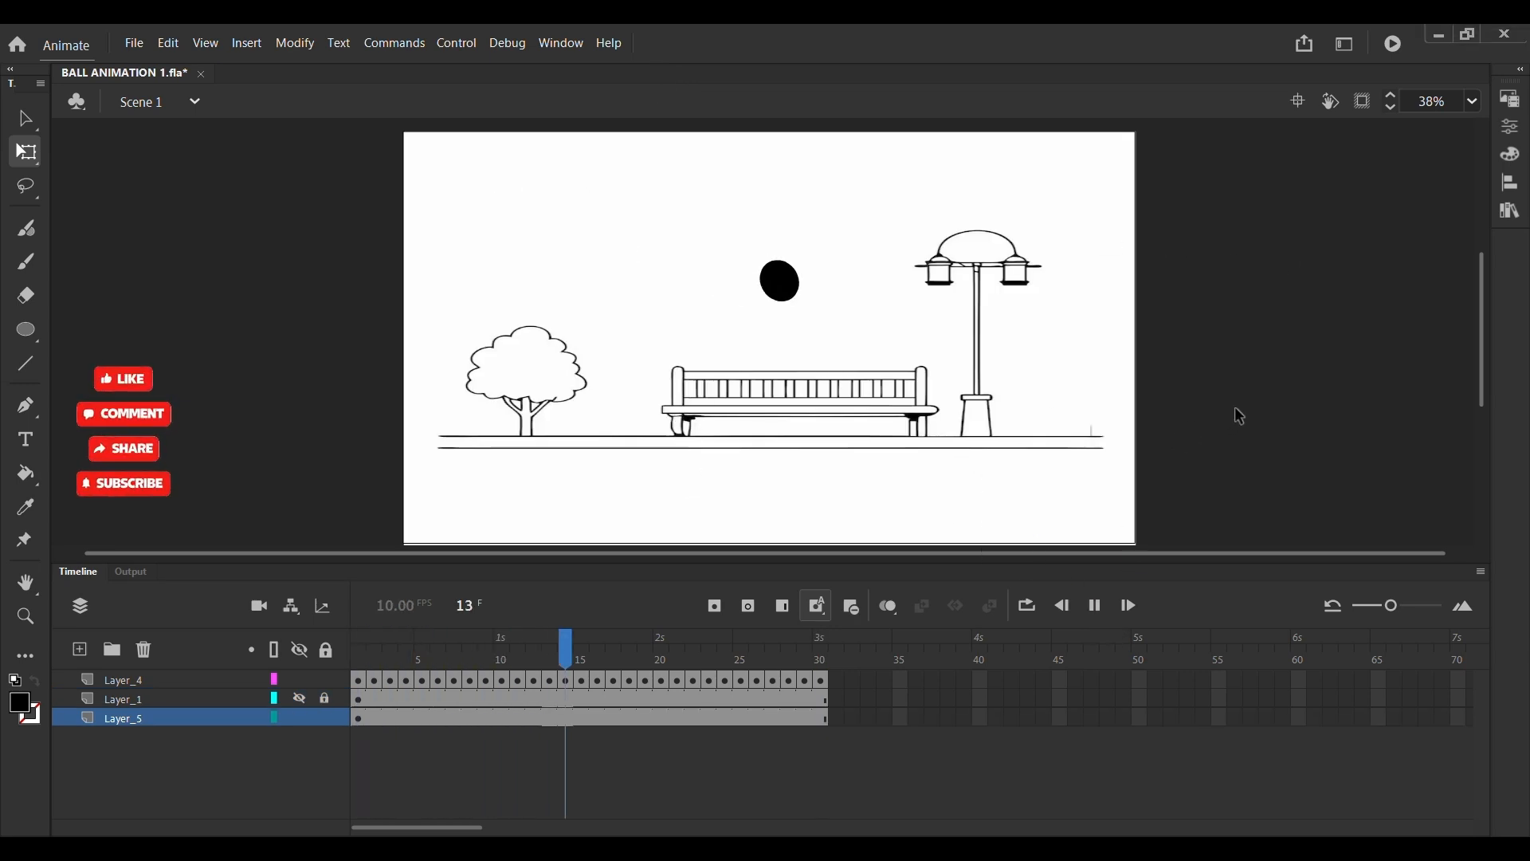
pyautogui.click(1094, 607)
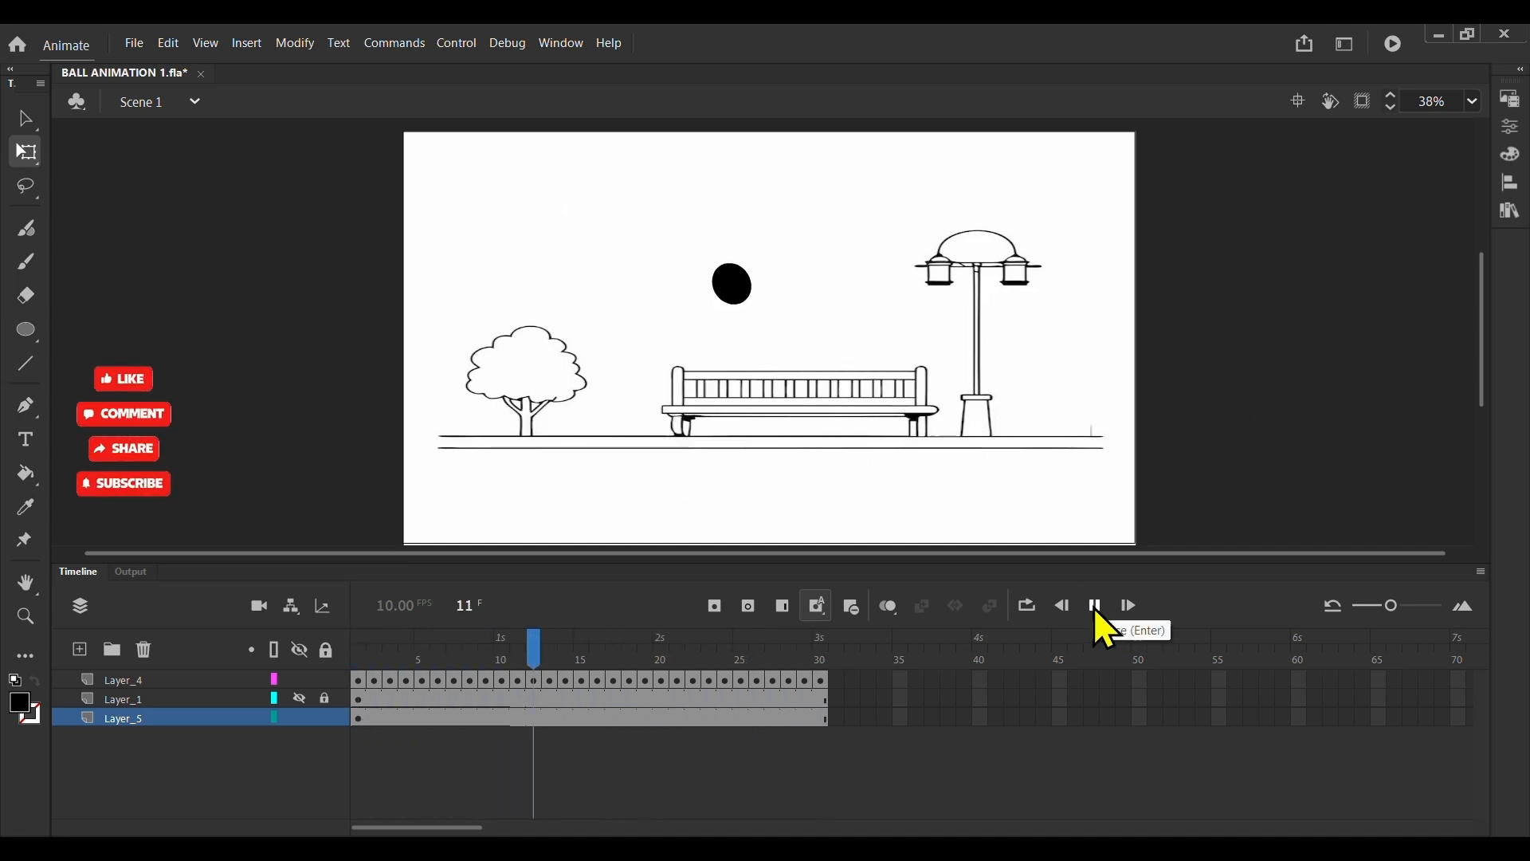